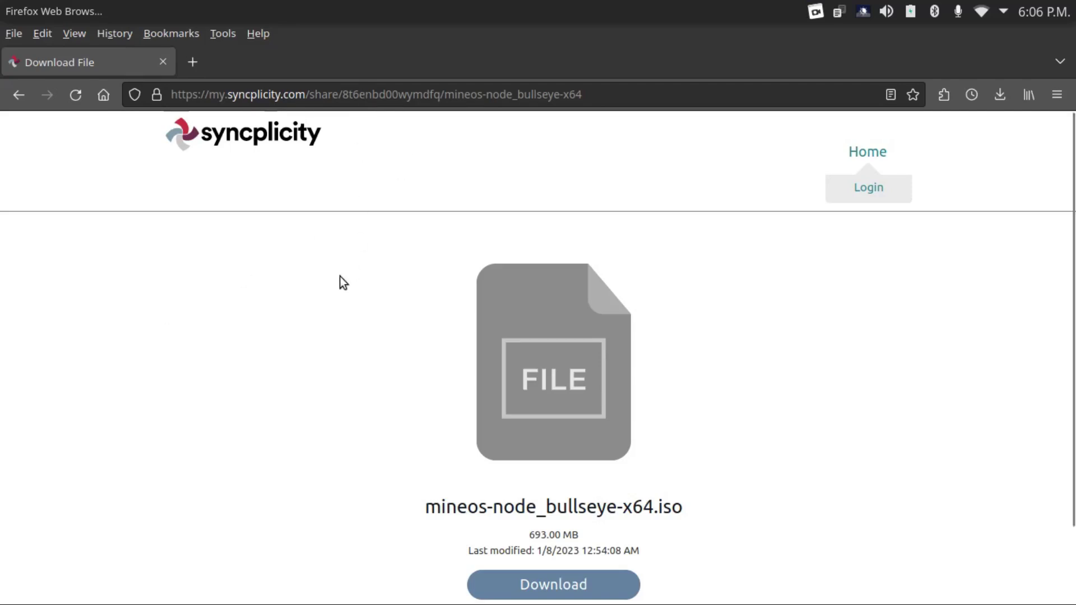
- Start the mineos-node_bullseye-x64.iso download, cancel the prompt, and switch to VirtualBox Manager
left_click(539, 581)
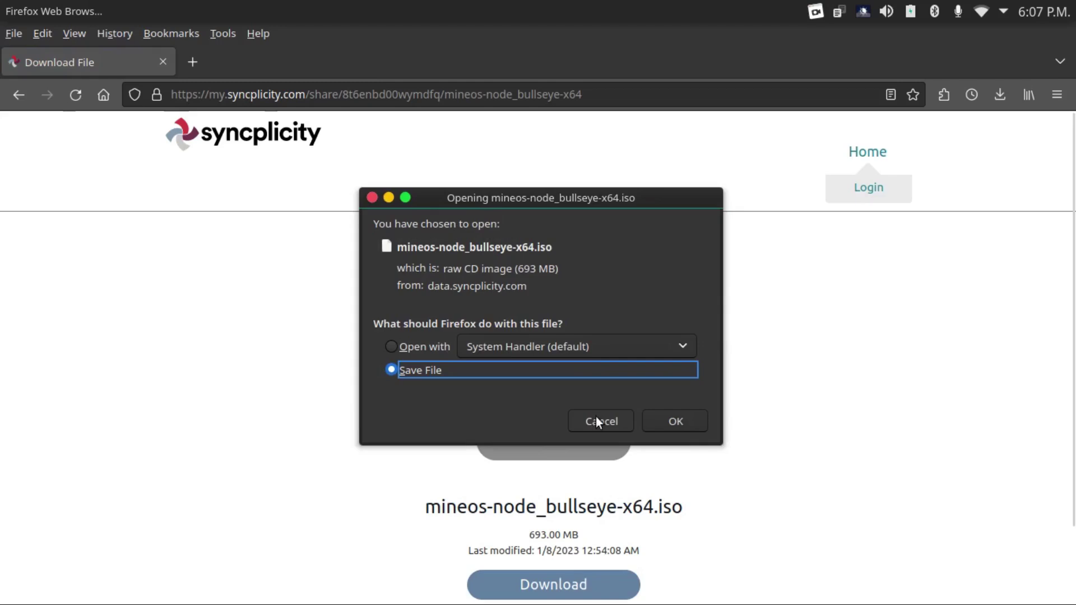
left_click(596, 418)
key("alt+Tab")
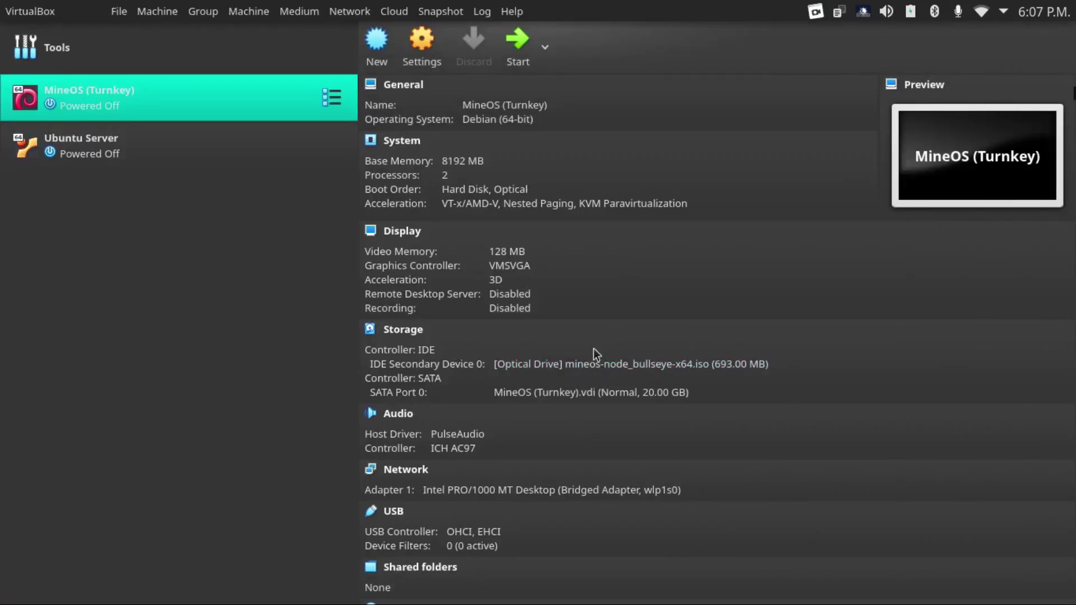
- Boot the MineOS (Turnkey) VM and install it with guided whole-disk partitioning and GRUB, then reboot
left_click(524, 53)
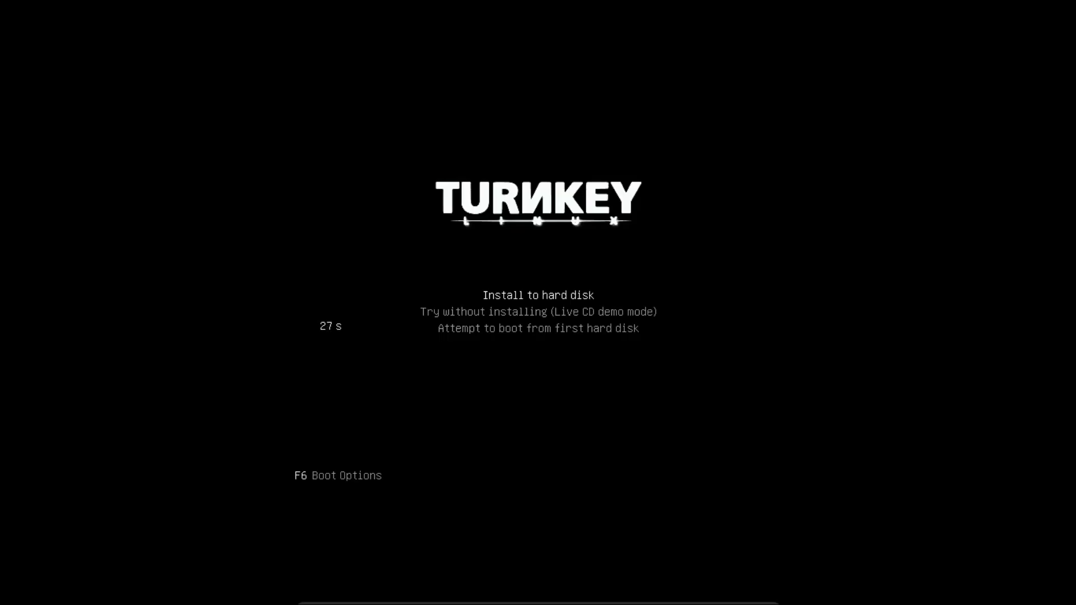
key("Return")
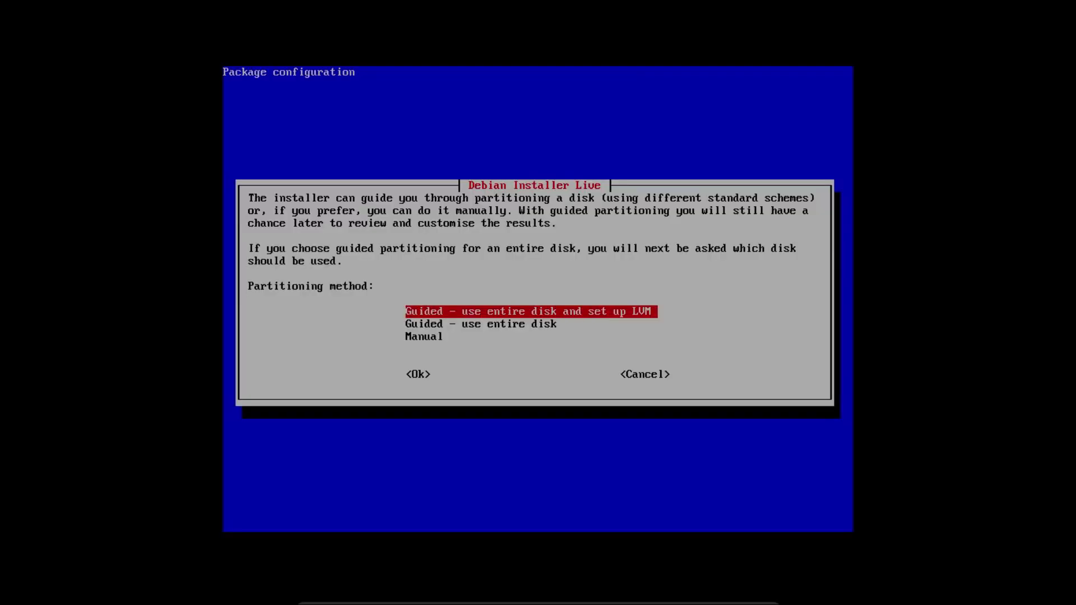
key("Down")
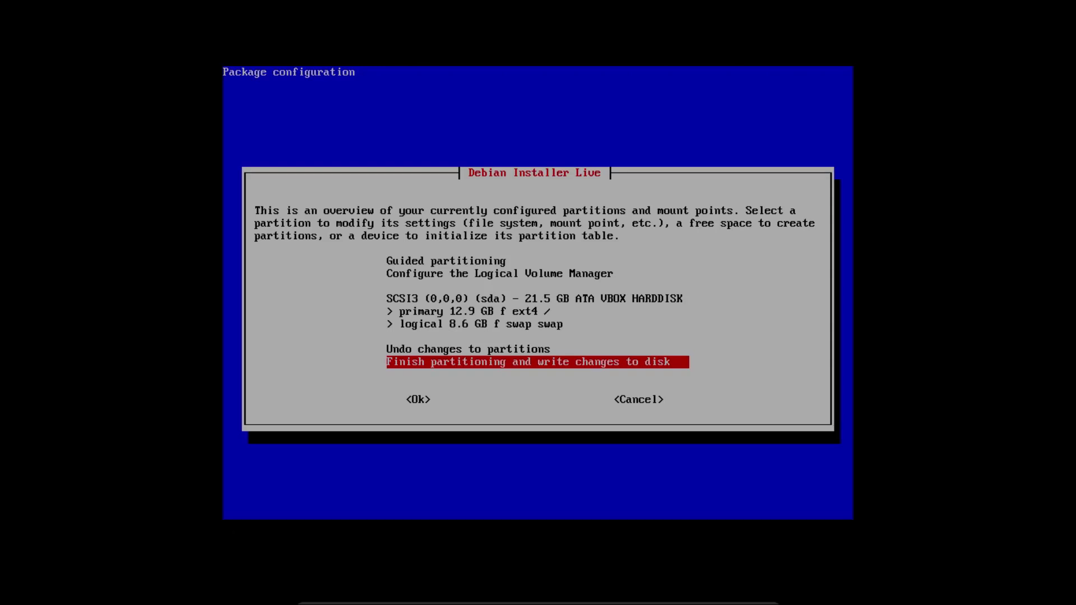
key("Return")
key("Left")
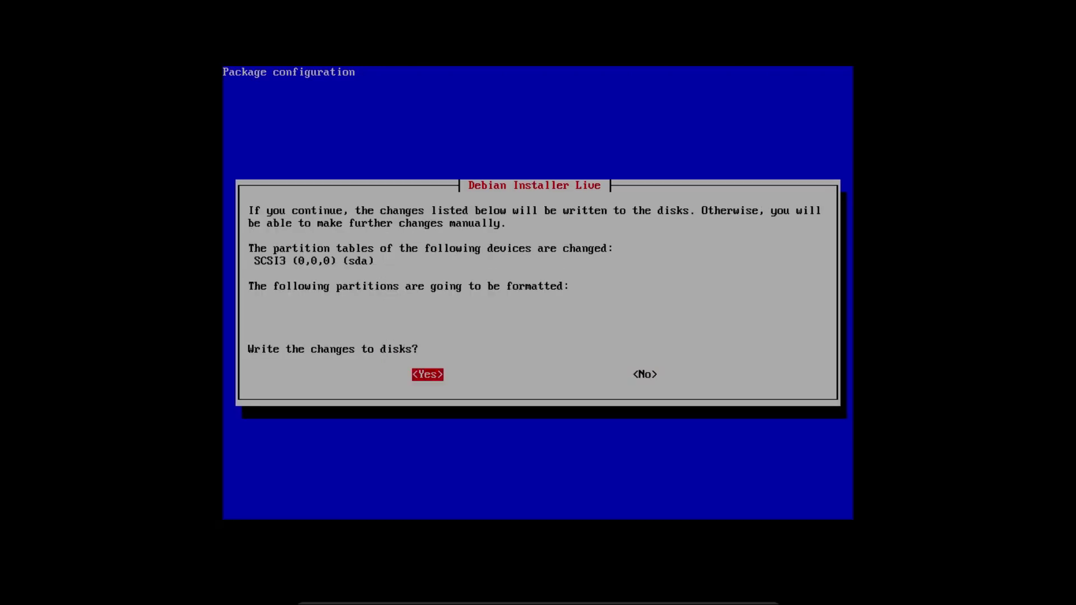
key("Return")
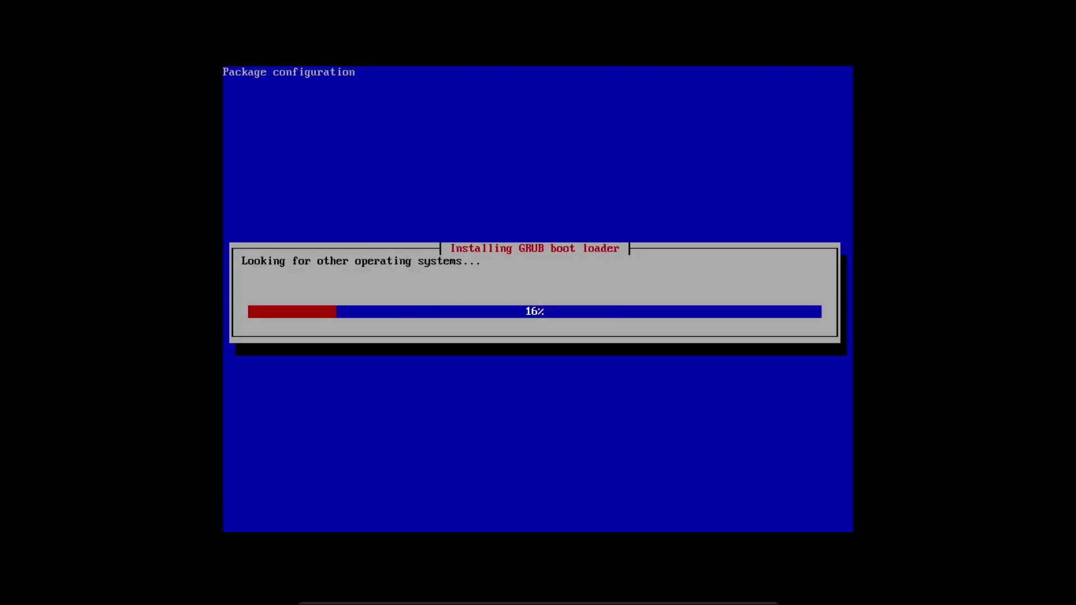
key("Return")
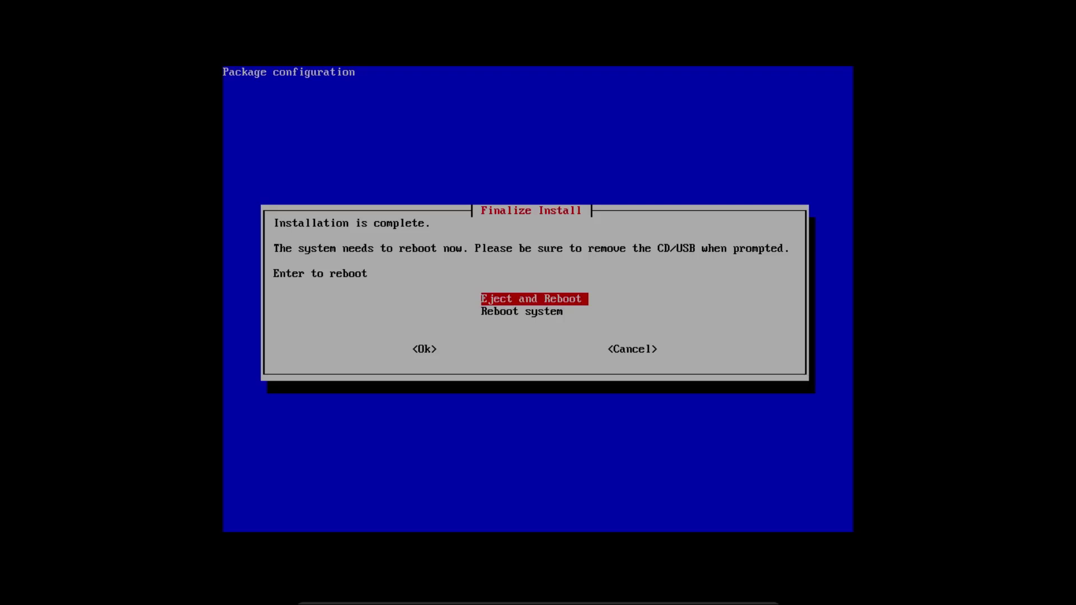
key("Return")
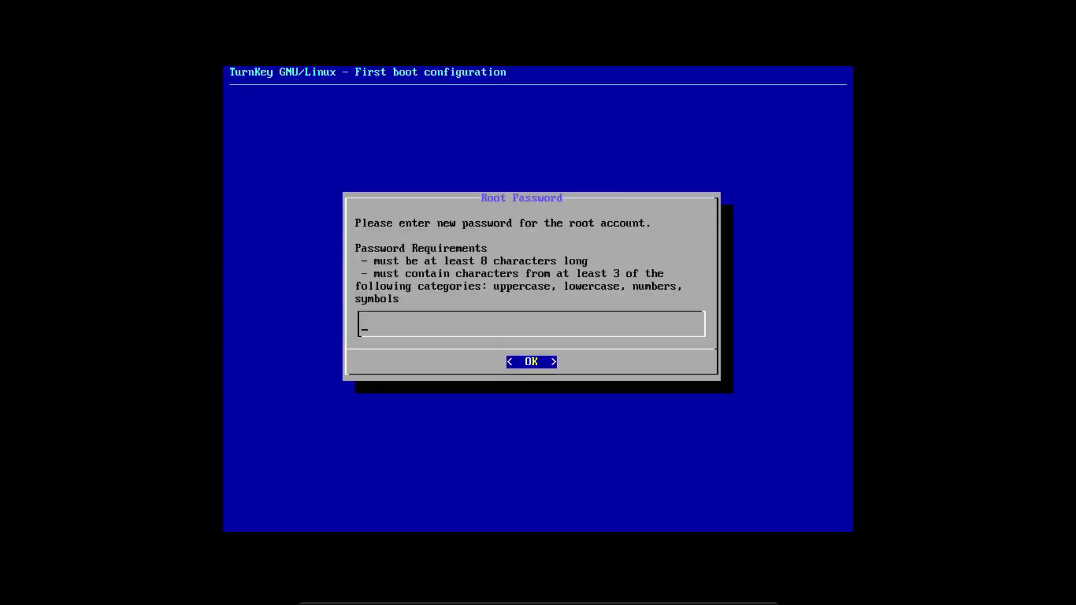
- Set and confirm the root password and the mc account password
type("********")
key("Return")
type("********")
key("Return")
type("********")
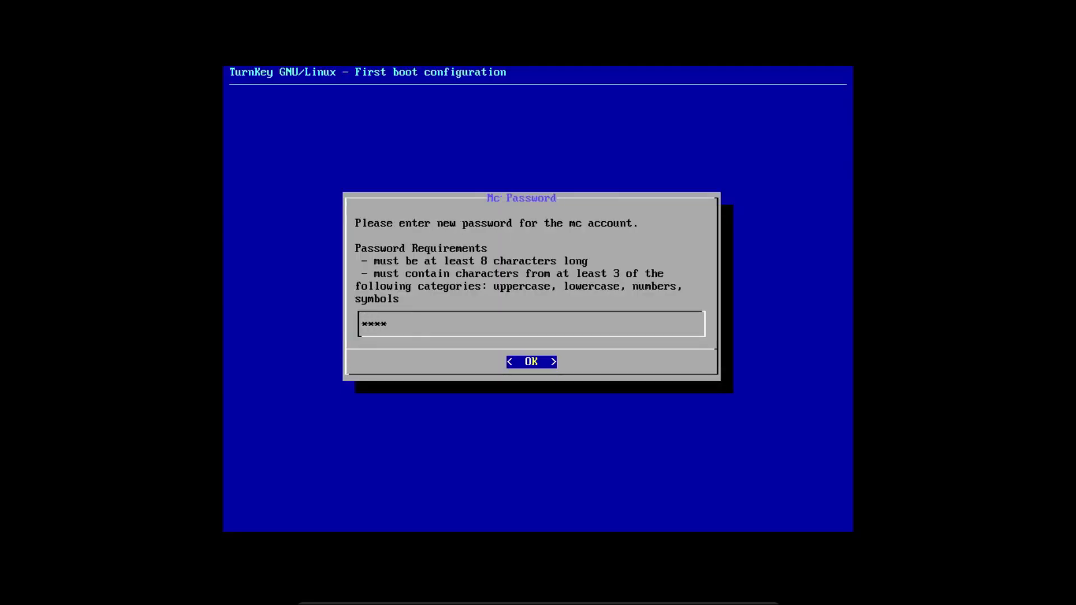
type("****")
key("Return")
type("*****")
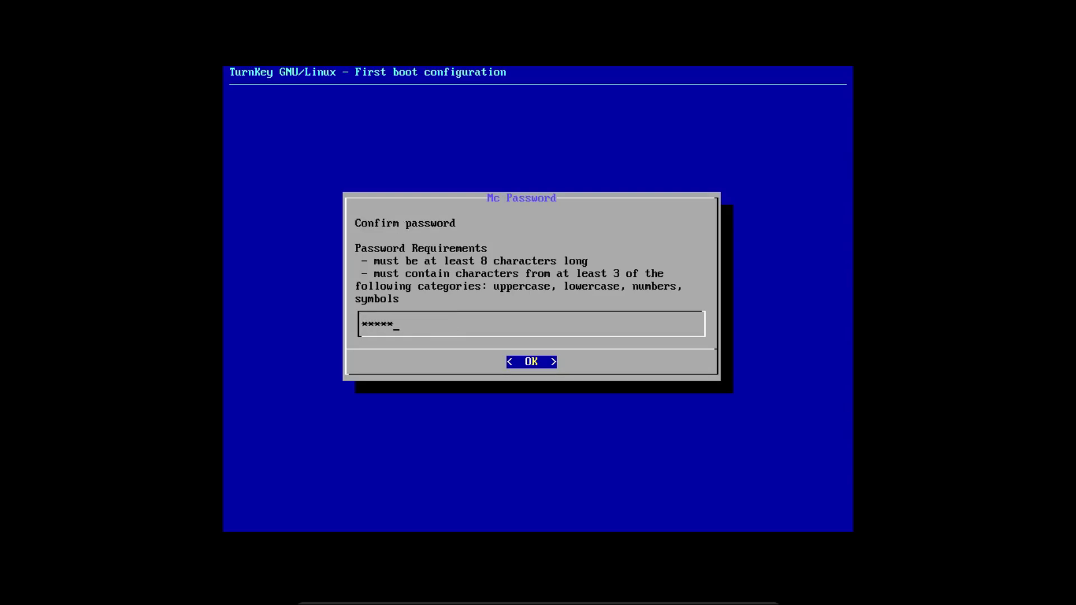
type("****")
key("Return")
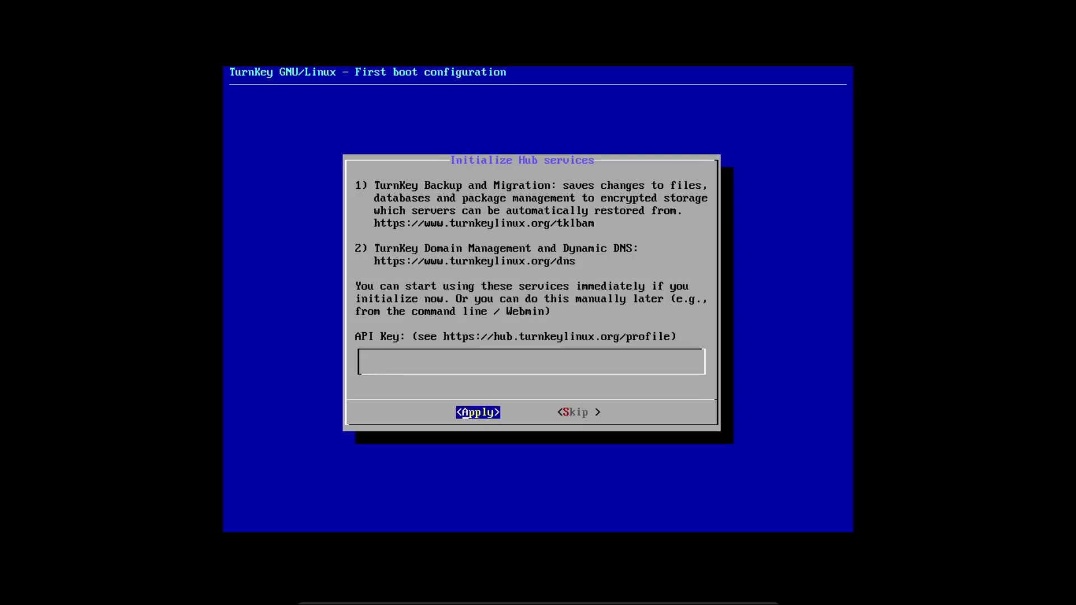
- Skip Hub services and e-mail notifications, install security updates, and reboot
key("Tab")
key("Return")
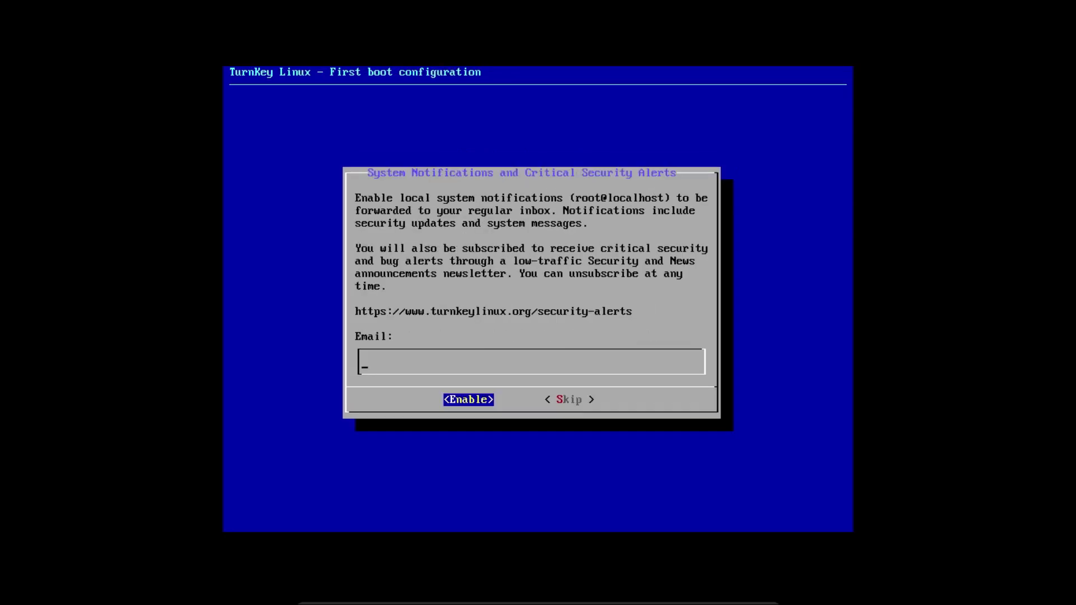
key("Tab")
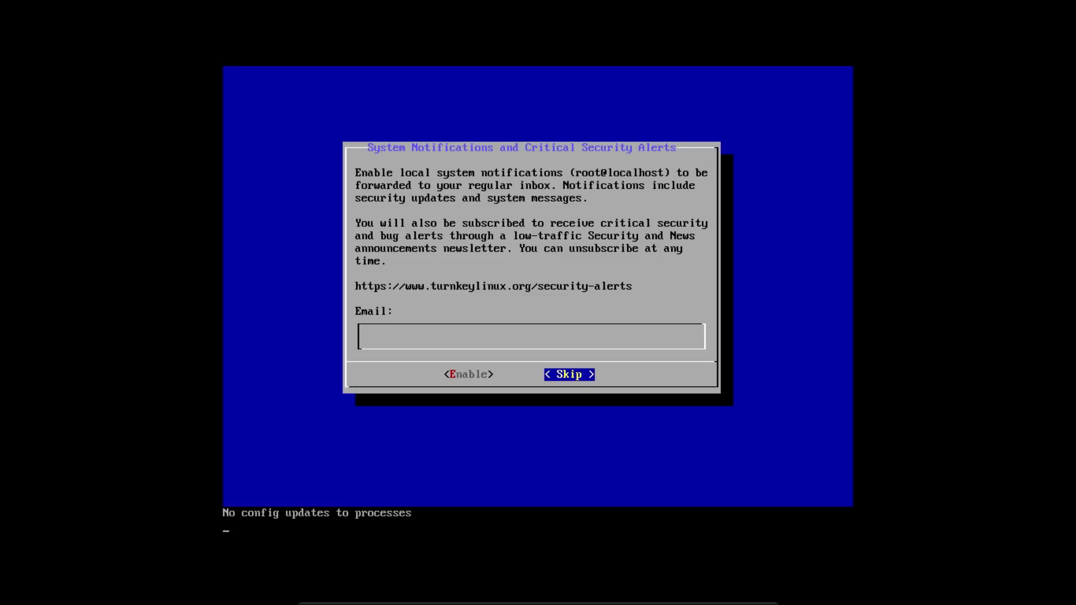
key("Return")
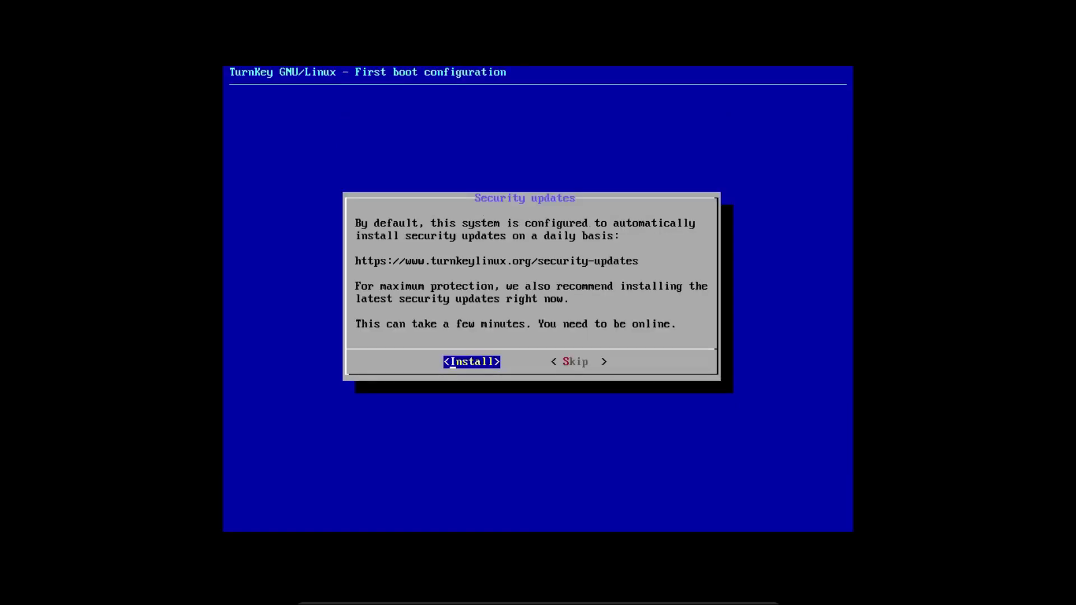
key("Return")
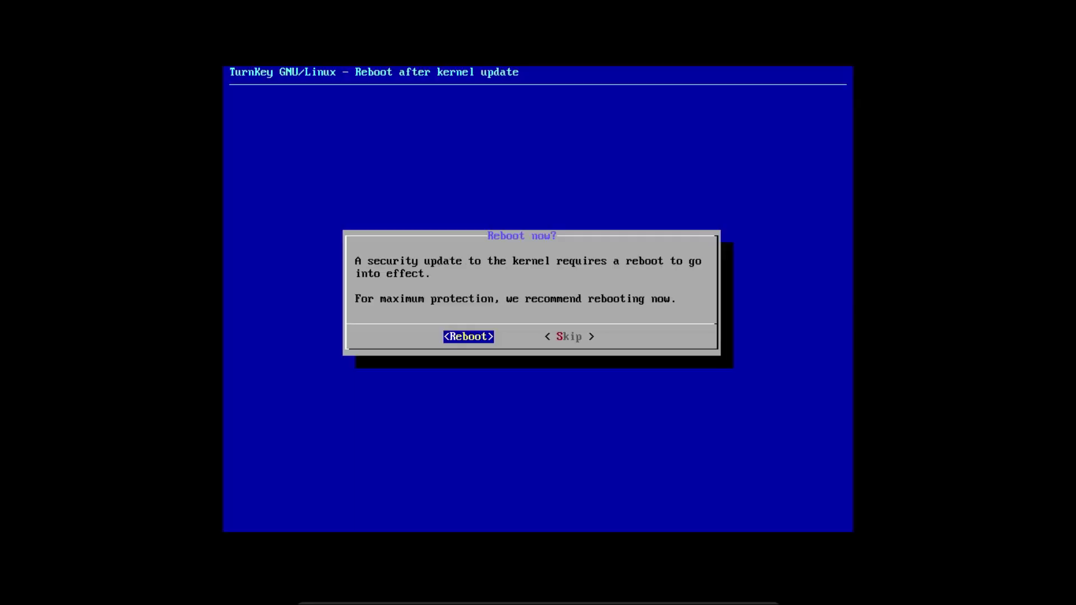
key("Return")
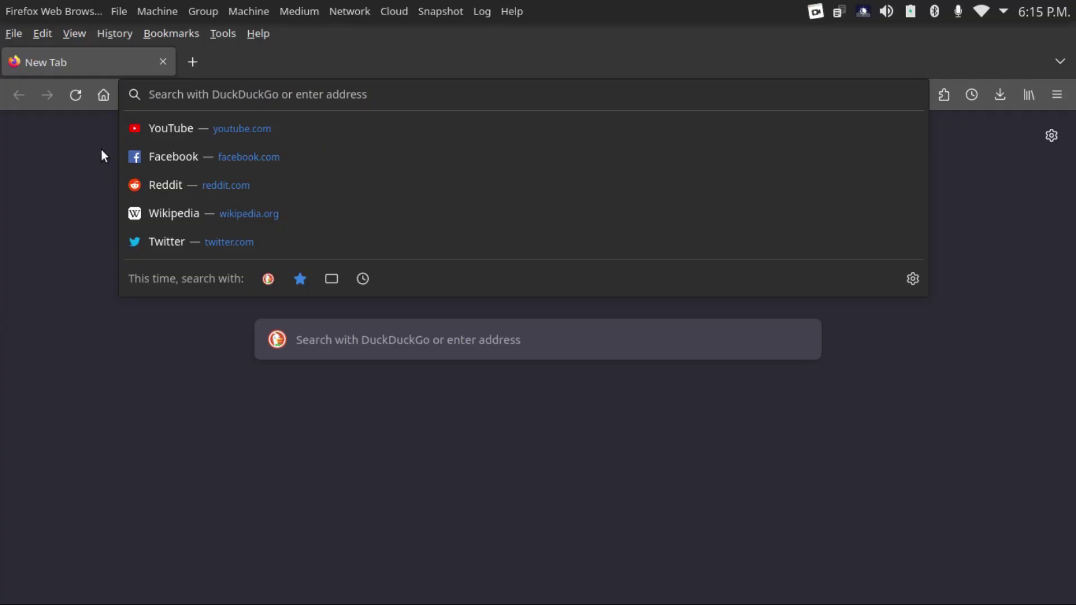
type("192")
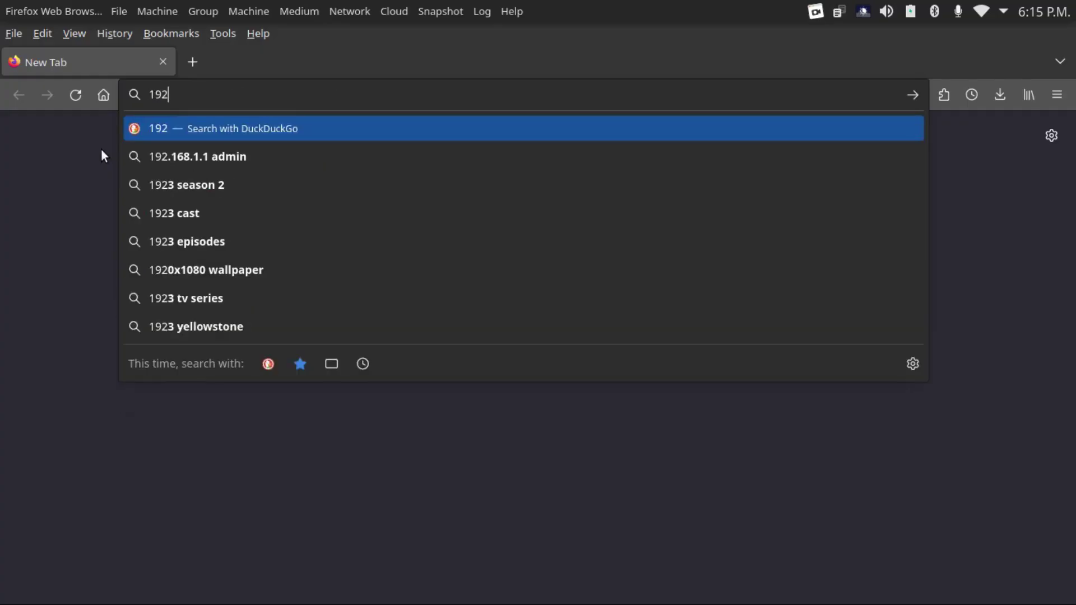
type(".168.")
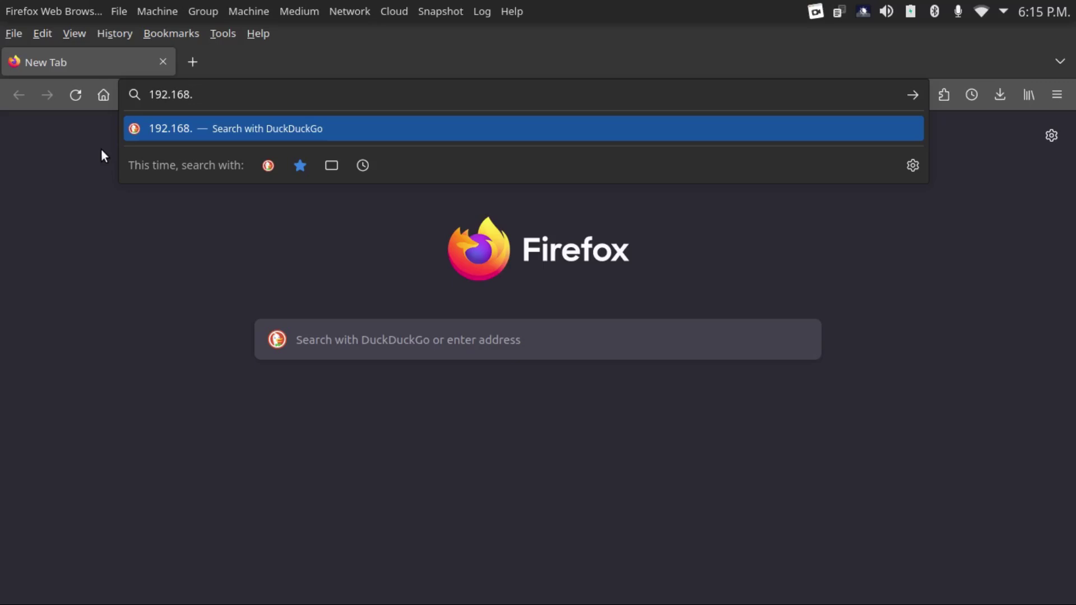
type("1.")
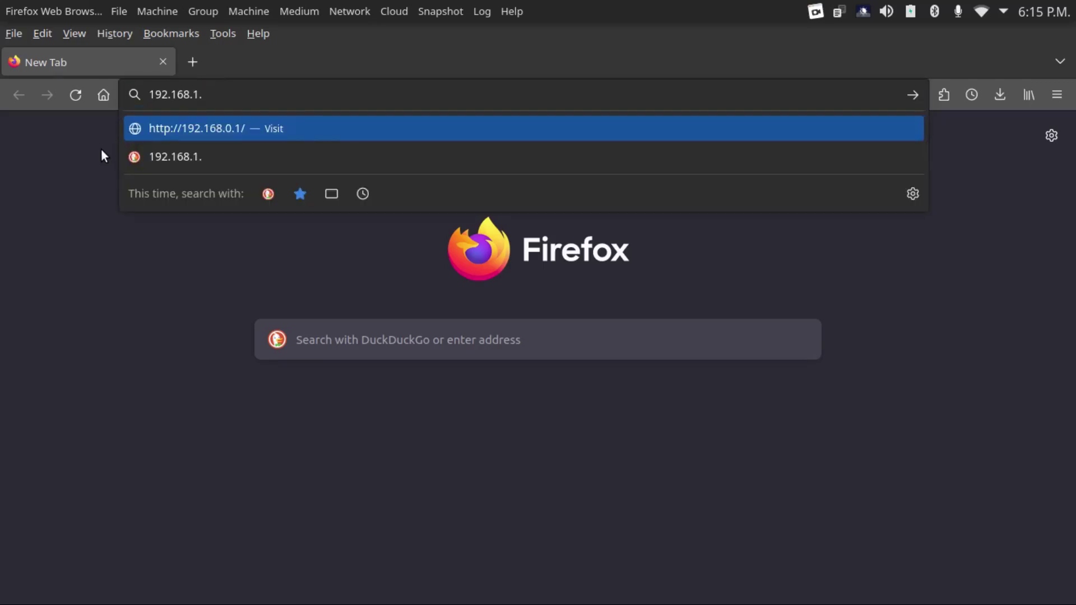
type("48:8443")
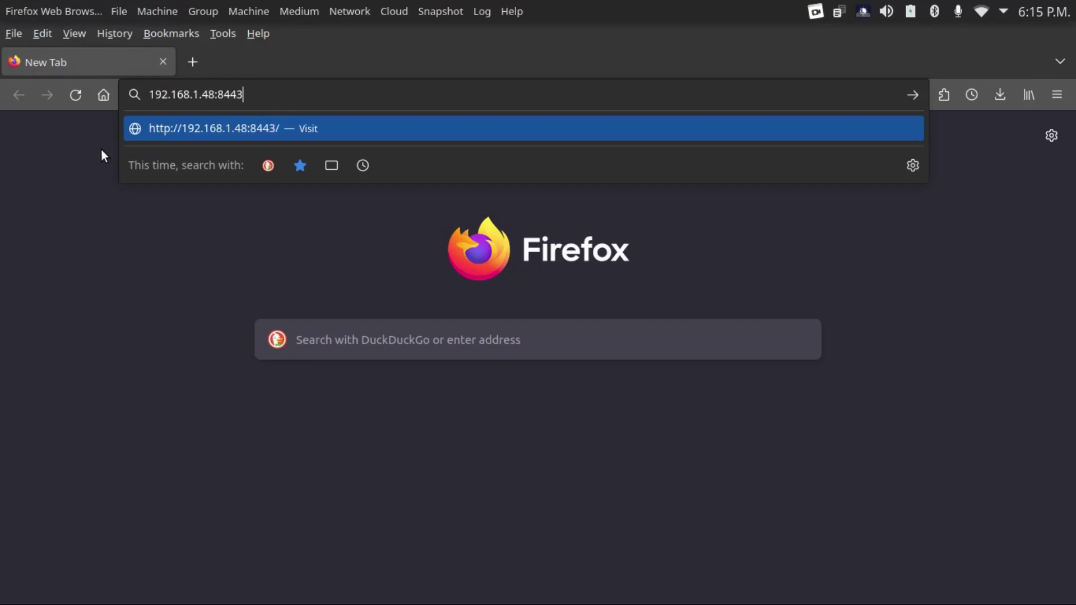
key("Return")
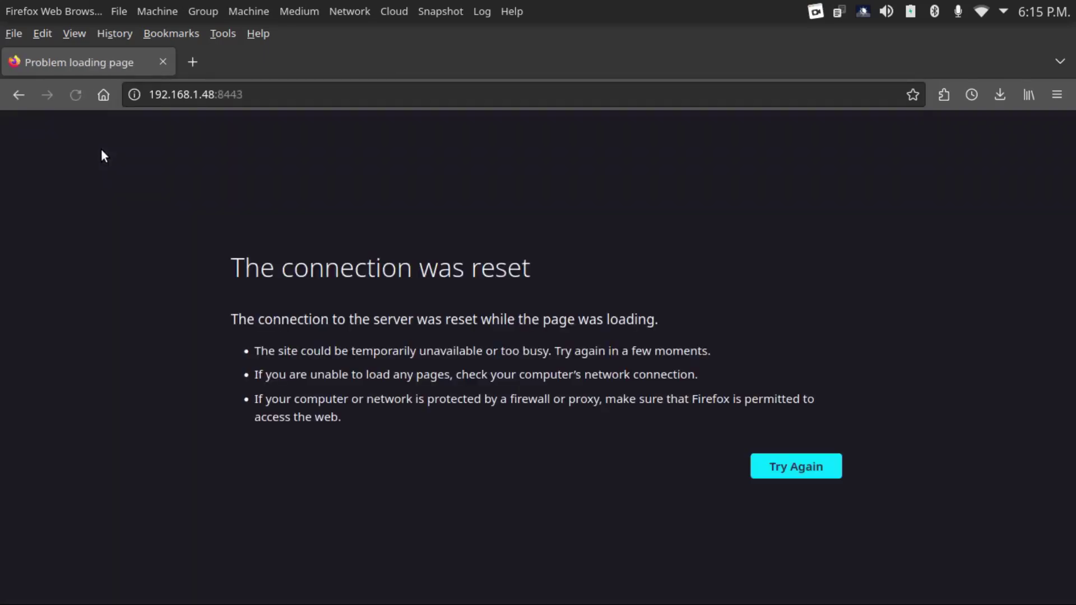
left_click(155, 94)
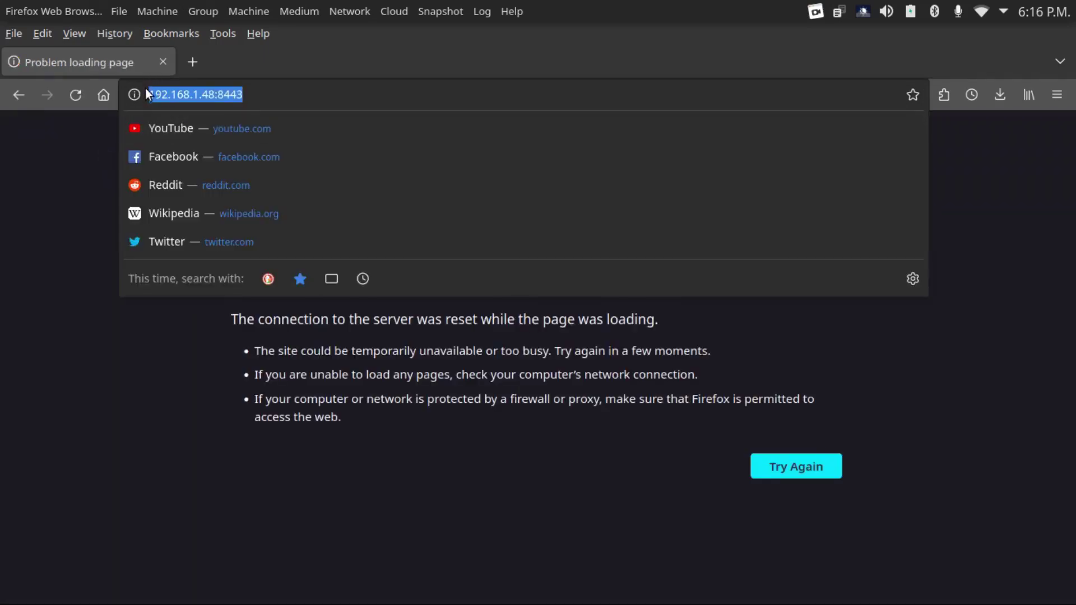
left_click(147, 94)
type("ht")
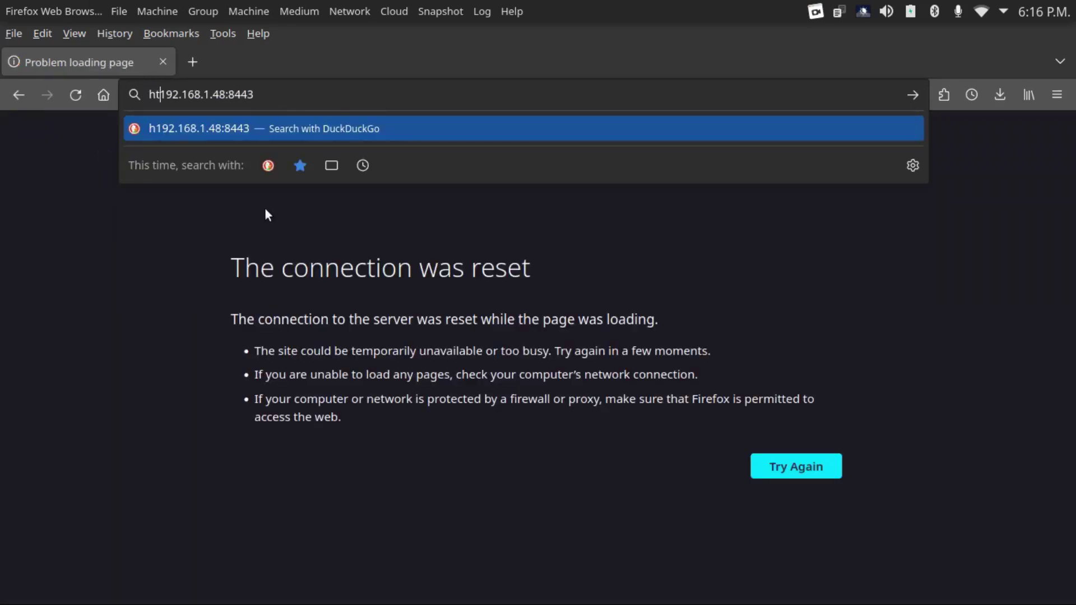
type("tps://")
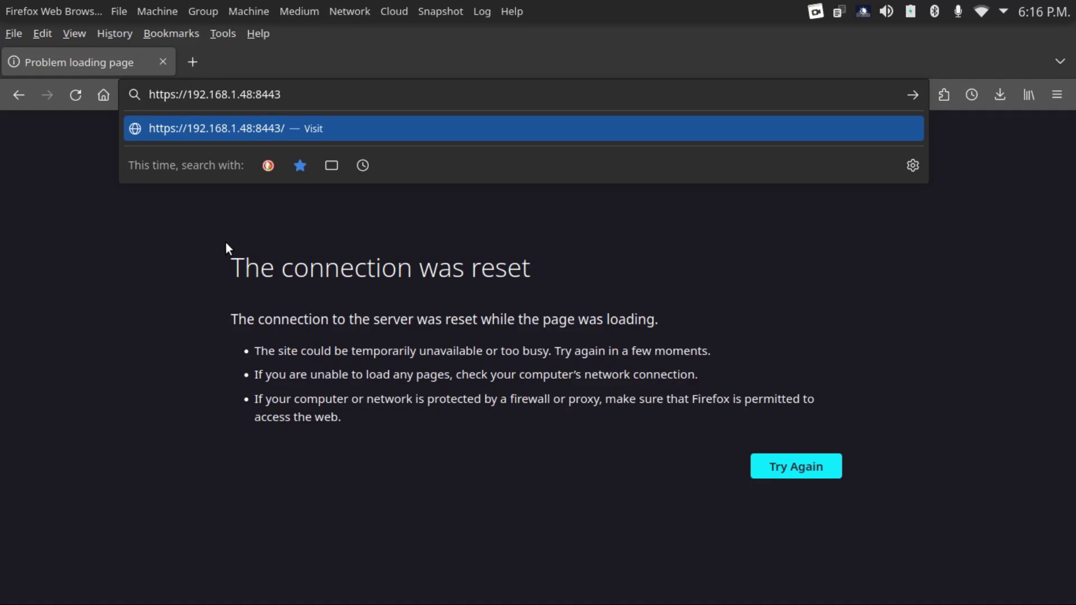
key("Return")
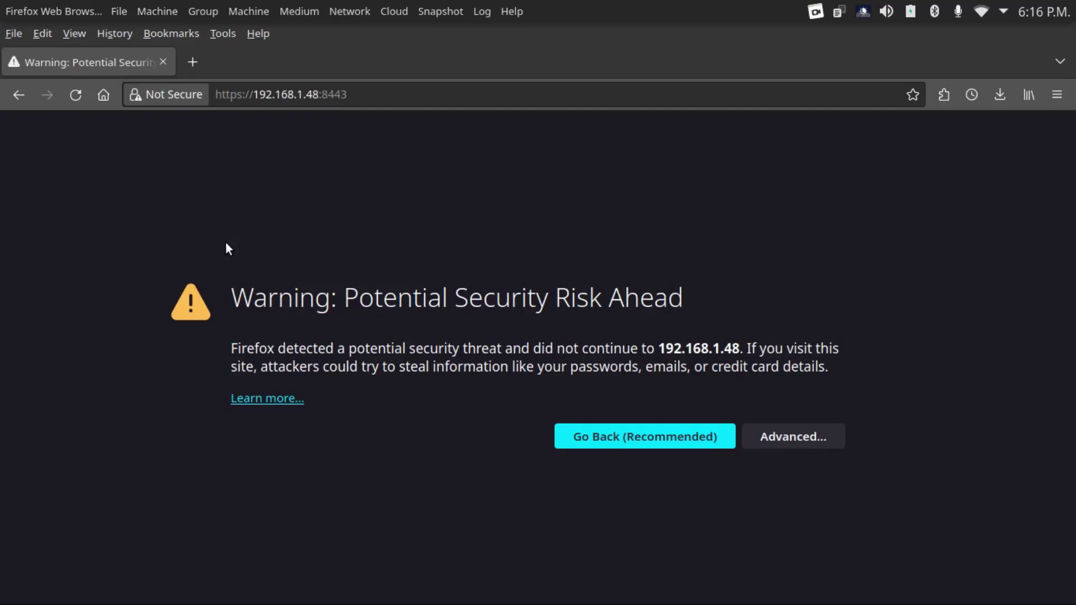
left_click(772, 435)
left_click(676, 541)
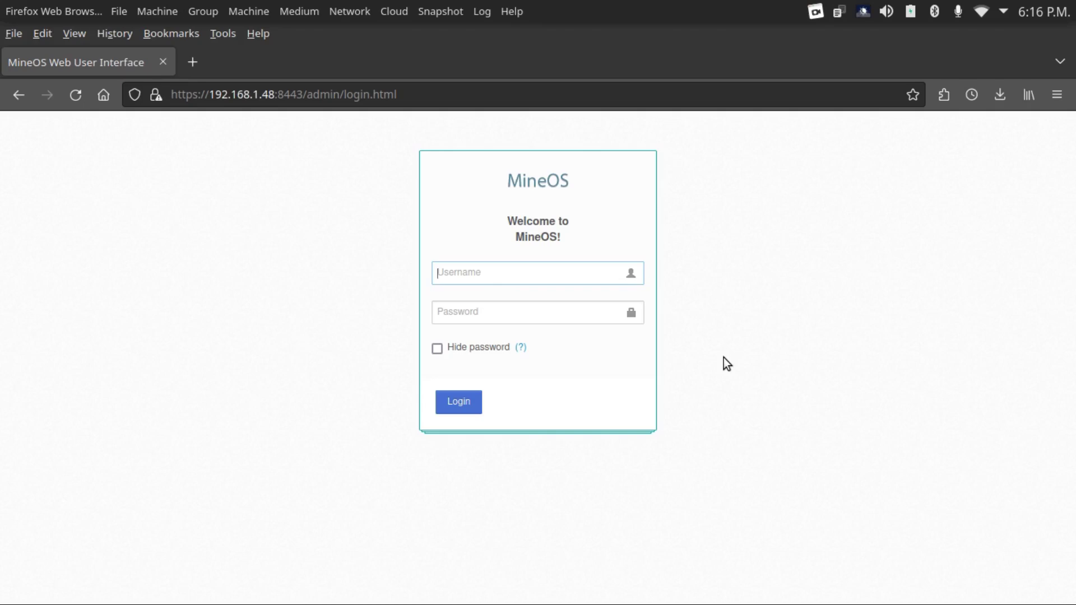
- Log in as mc and download the Mojang 1.20.2 release jar from Profiles
type("mc")
key("Tab")
type("********")
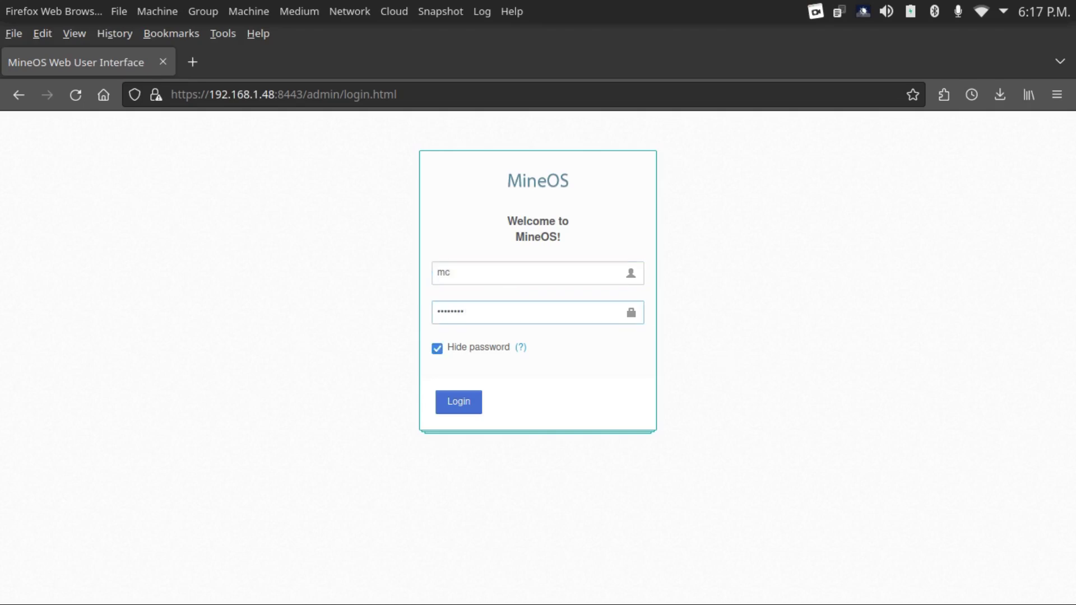
type("*******")
key("Return")
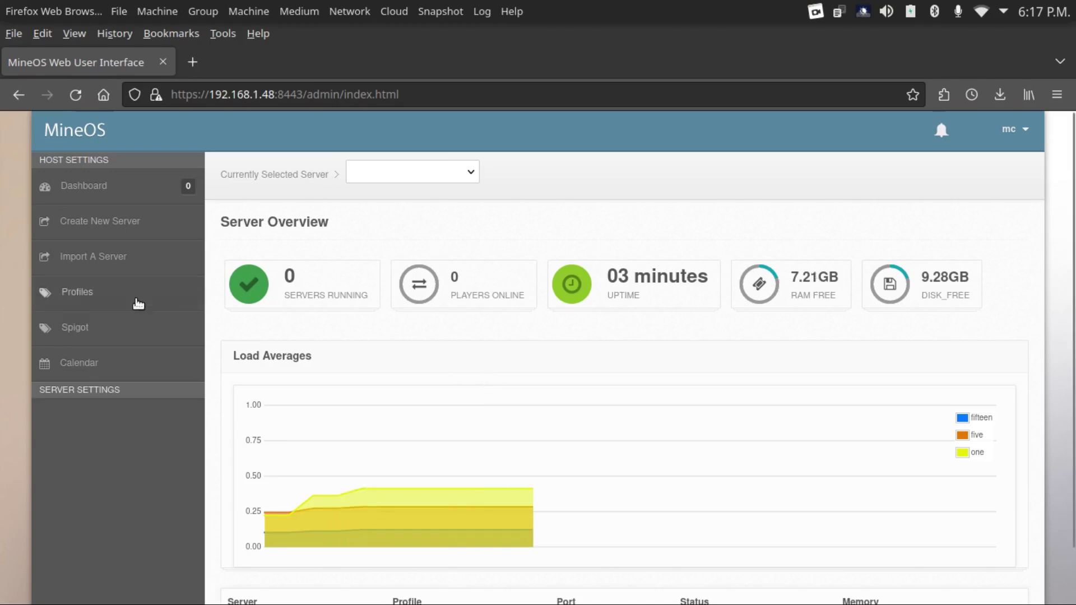
left_click(137, 301)
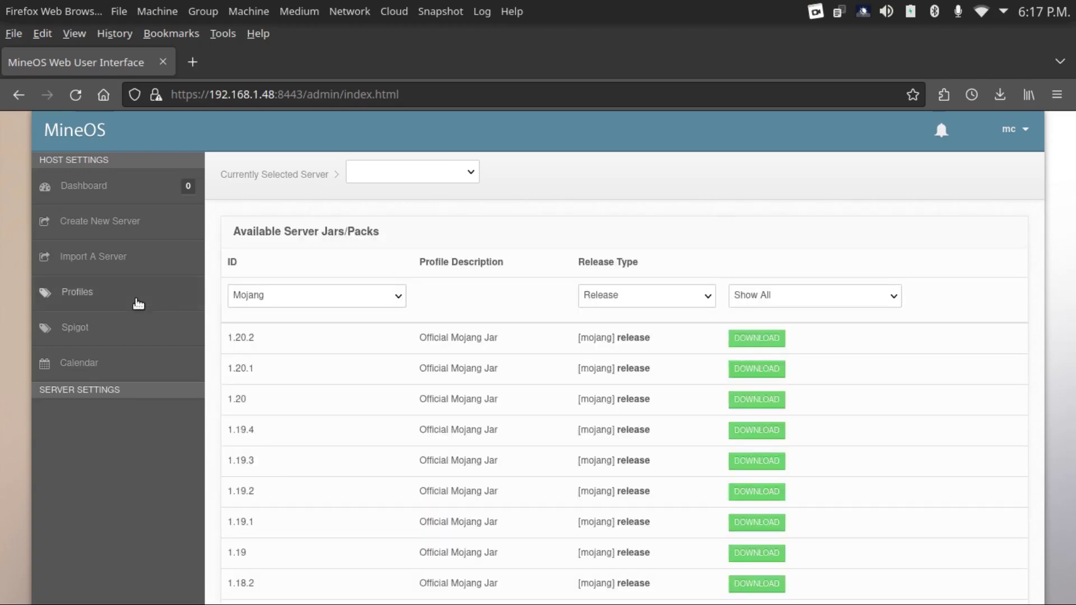
left_click(758, 338)
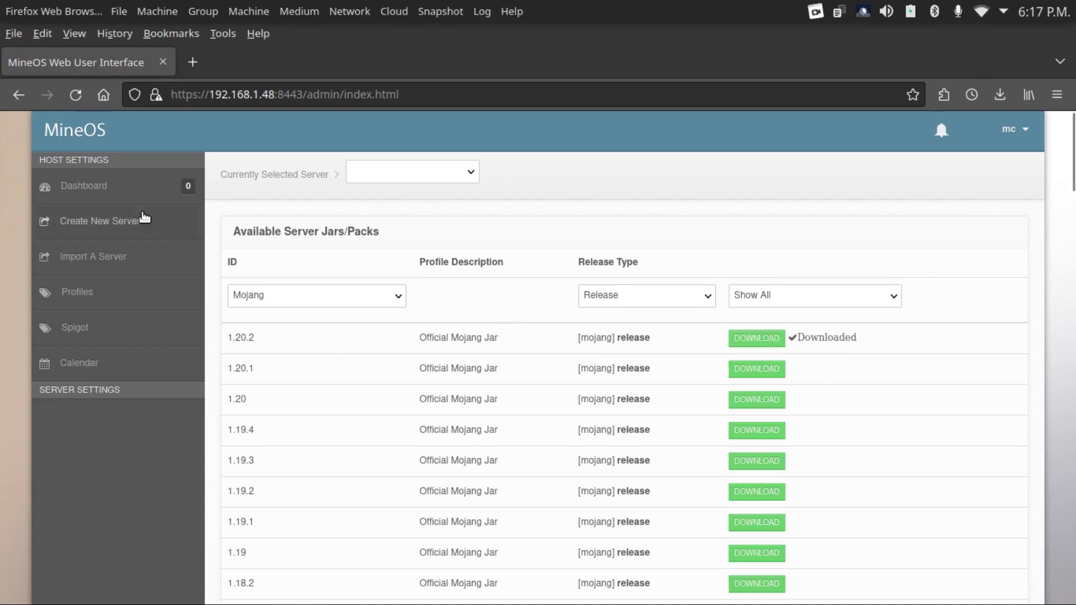
- Create Minecraft_Server on port 25565 with Peaceful difficulty and Survival game mode
left_click(143, 217)
type("Mi")
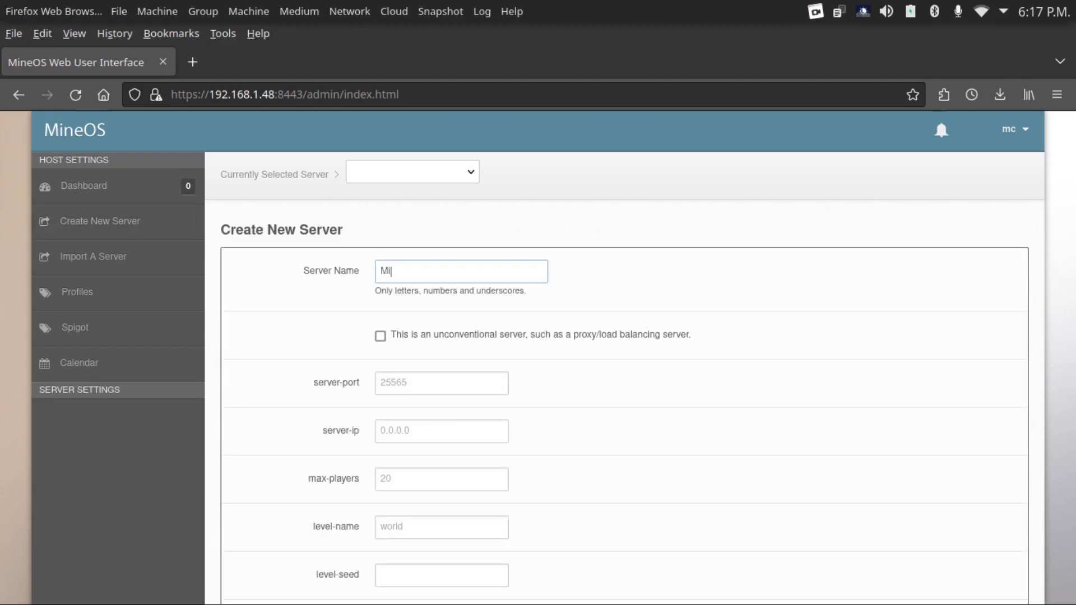
type("necraft_s")
scroll(414, 226, "down", 3)
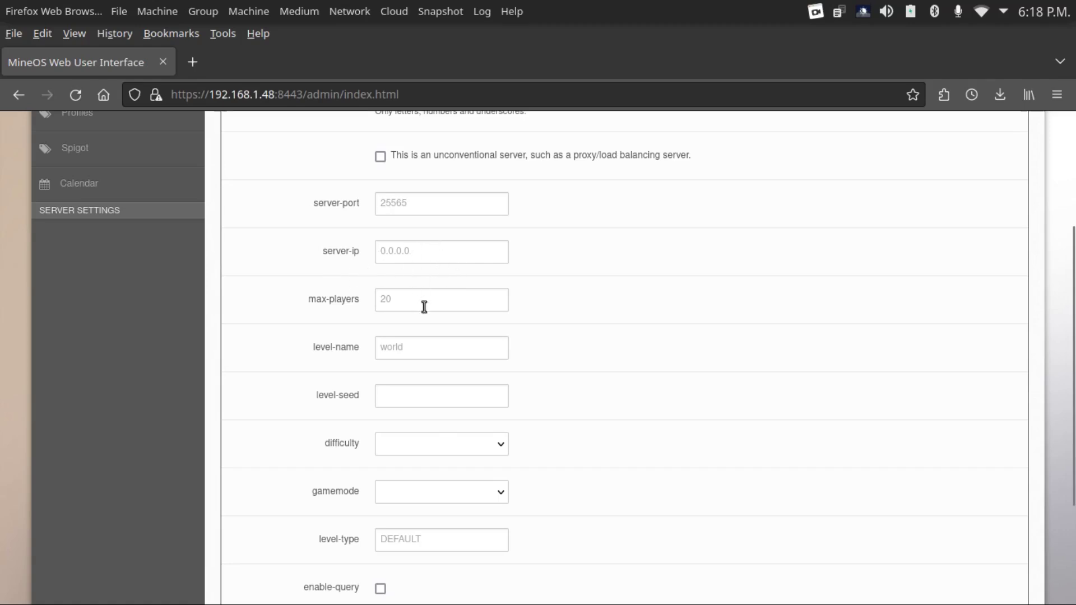
scroll(424, 306, "down", 2)
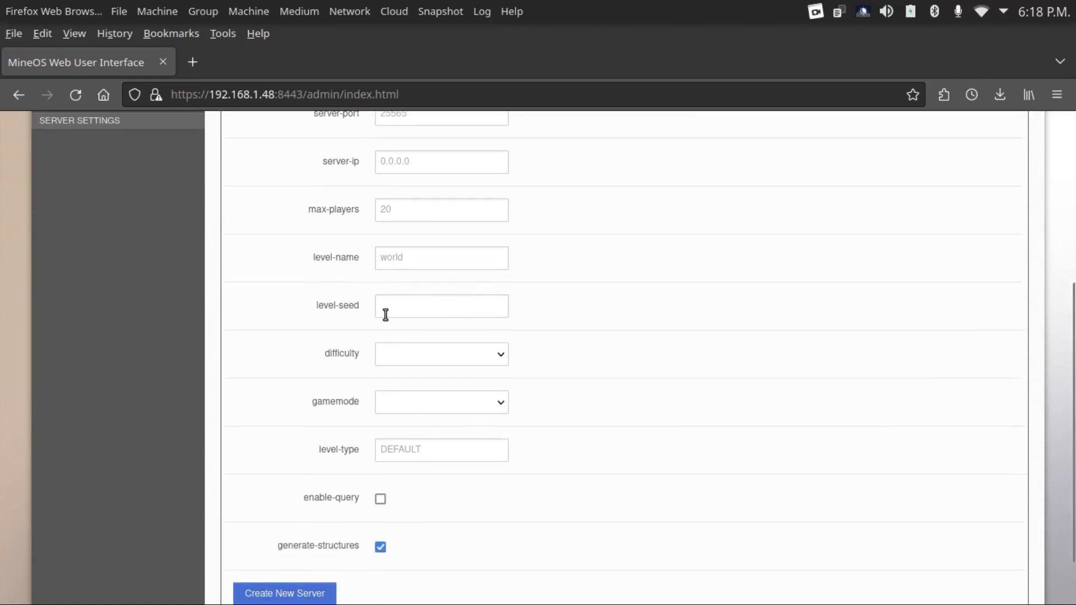
left_click(434, 365)
left_click(435, 401)
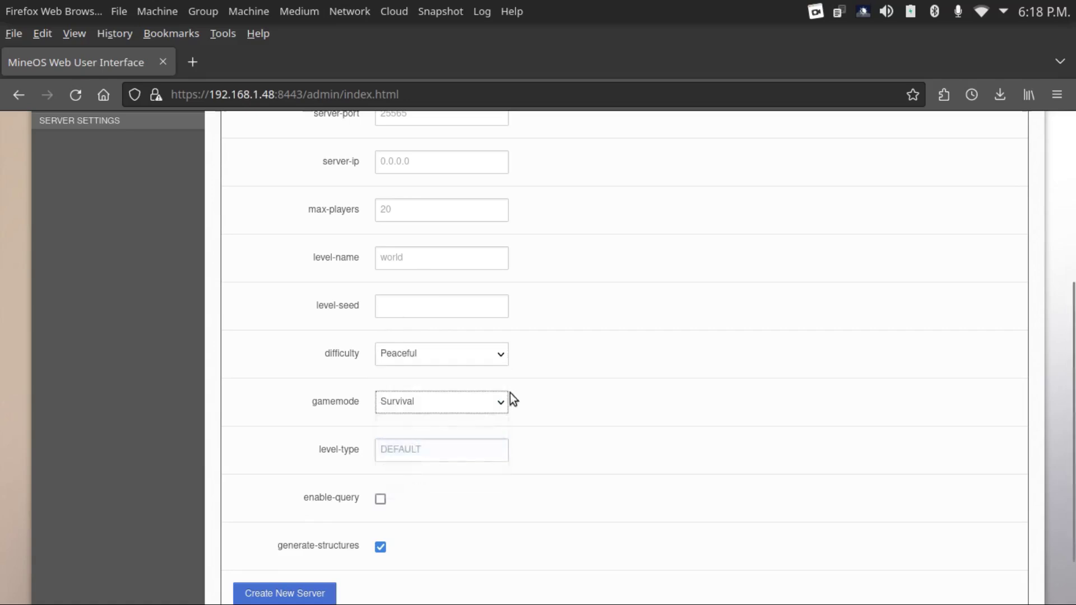
scroll(509, 392, "down", 2)
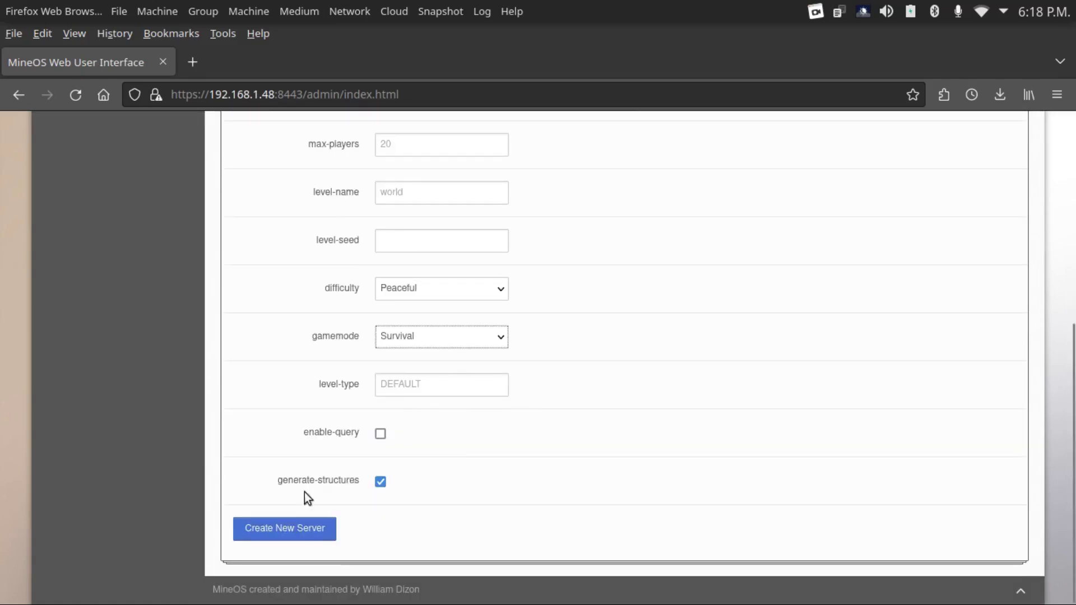
left_click(309, 531)
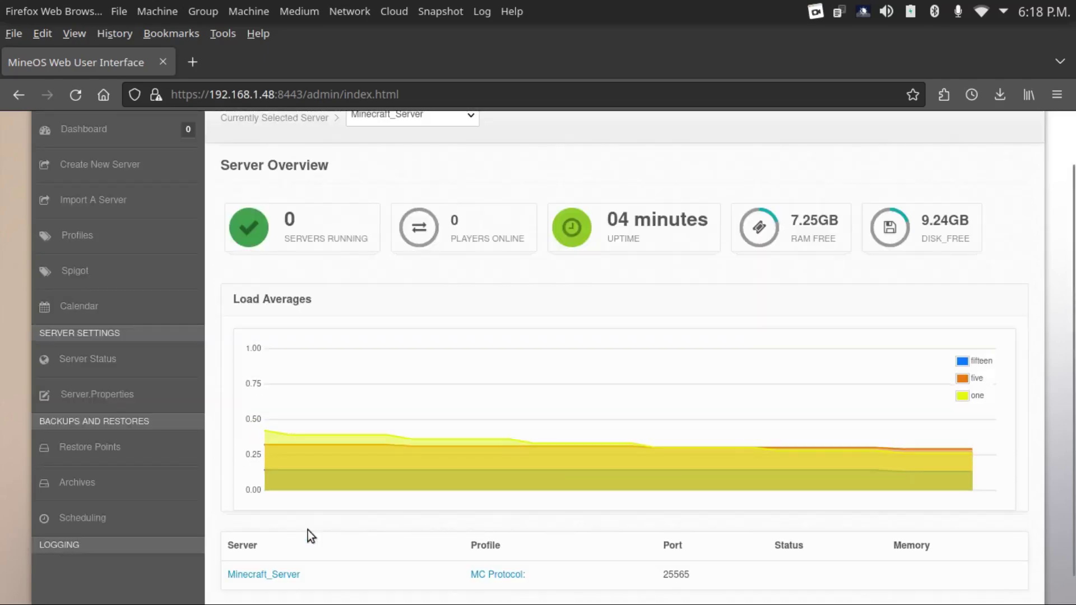
- Open Minecraft_Server's status page and assign it the 1.20.2 profile
scroll(224, 476, "up", 1)
left_click(134, 422)
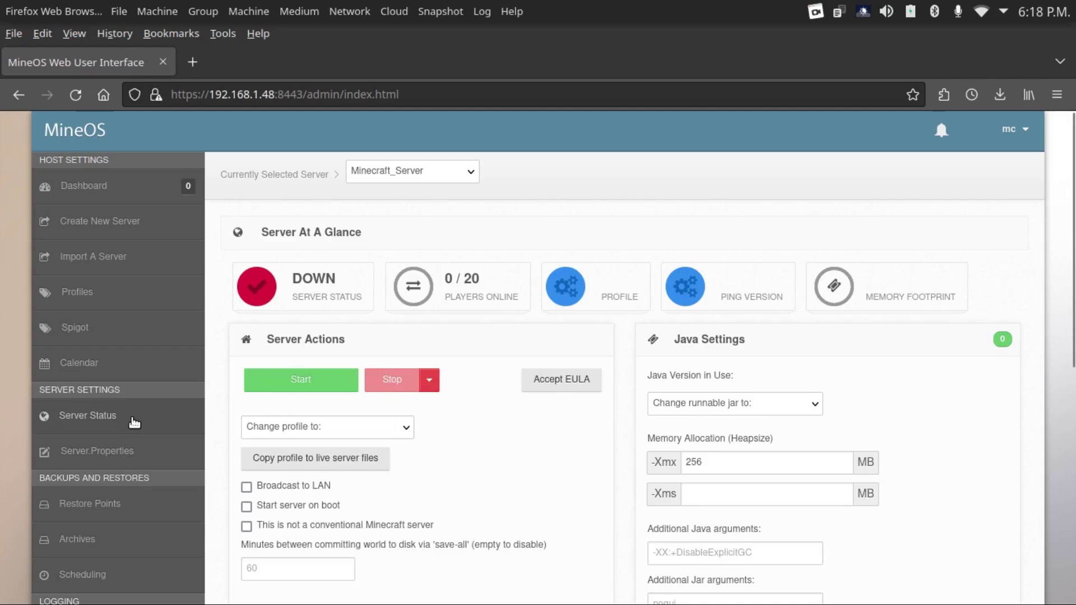
left_click(96, 451)
scroll(335, 368, "down", 5)
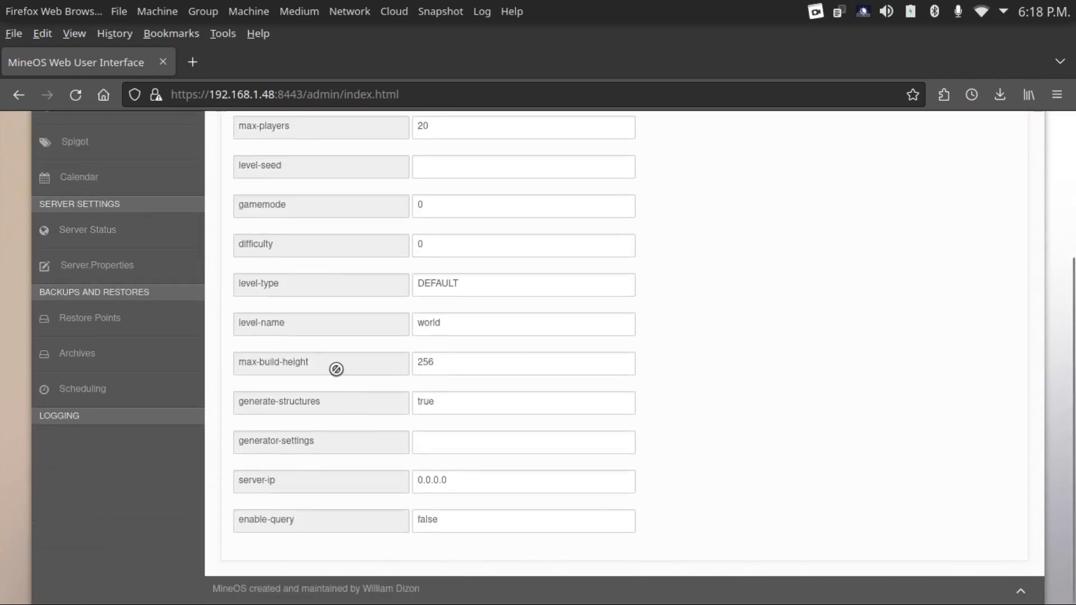
scroll(336, 368, "up", 3)
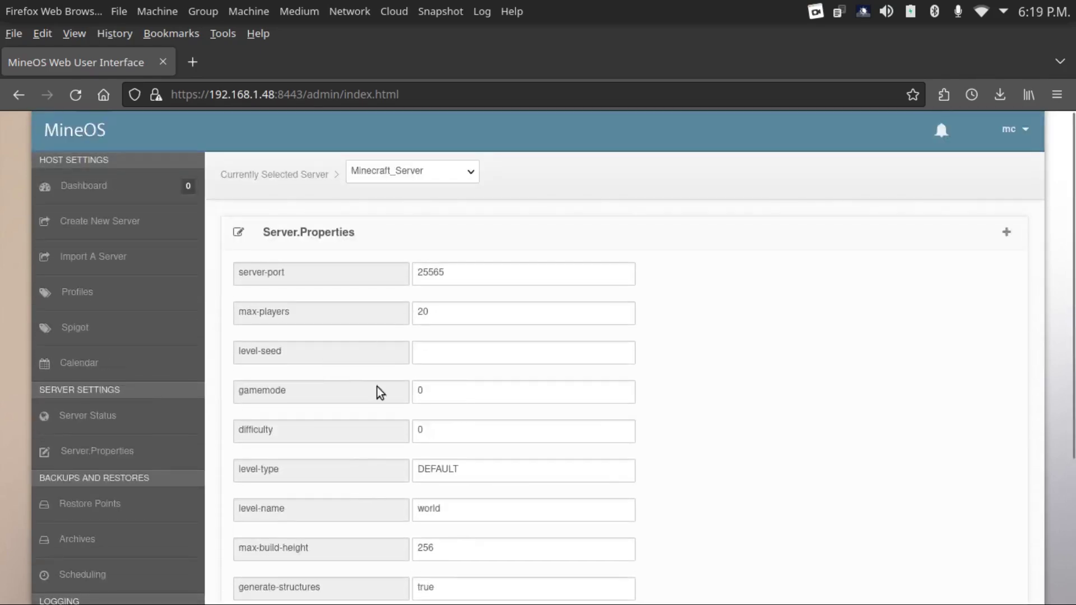
scroll(369, 397, "down", 5)
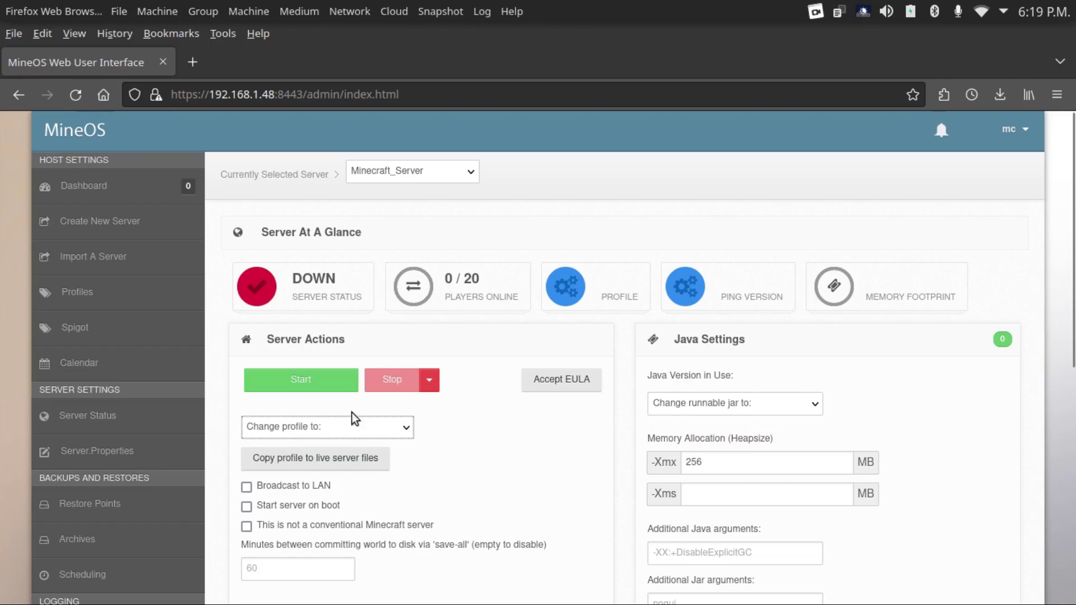
left_click(354, 426)
left_click(312, 493)
- Select minecraft_server.1.20.2.jar as the runnable jar and set maximum memory to 6144 MB
left_click(722, 404)
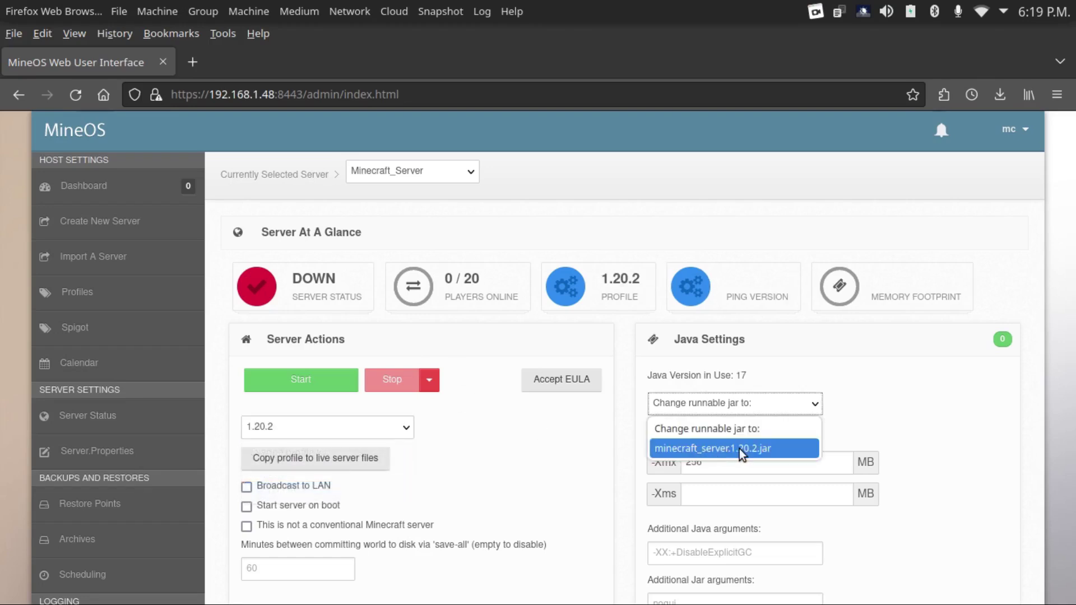
left_click(741, 454)
key("Tab")
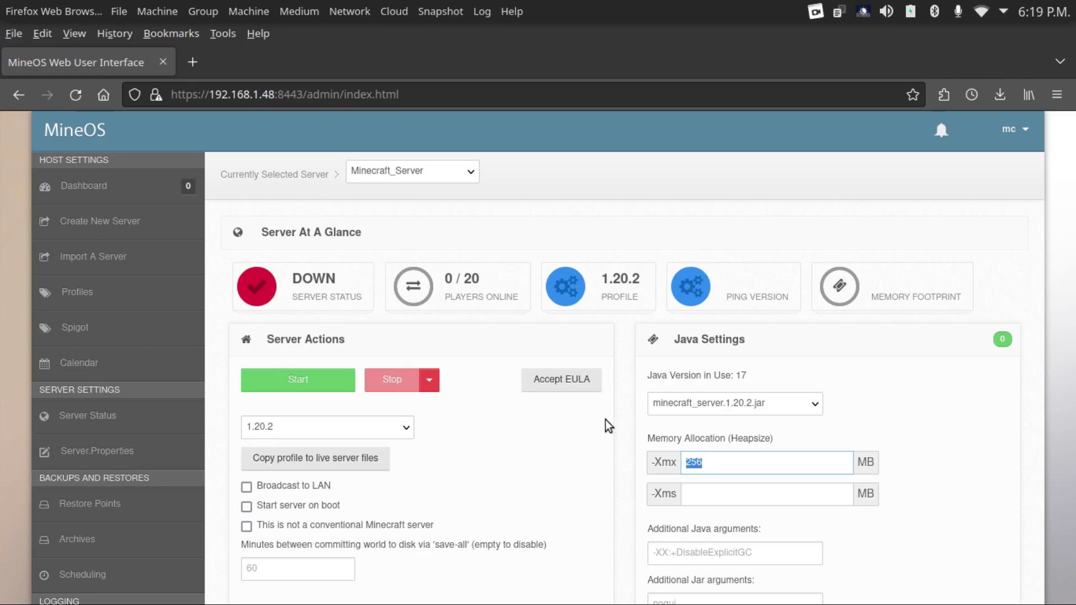
type("6144")
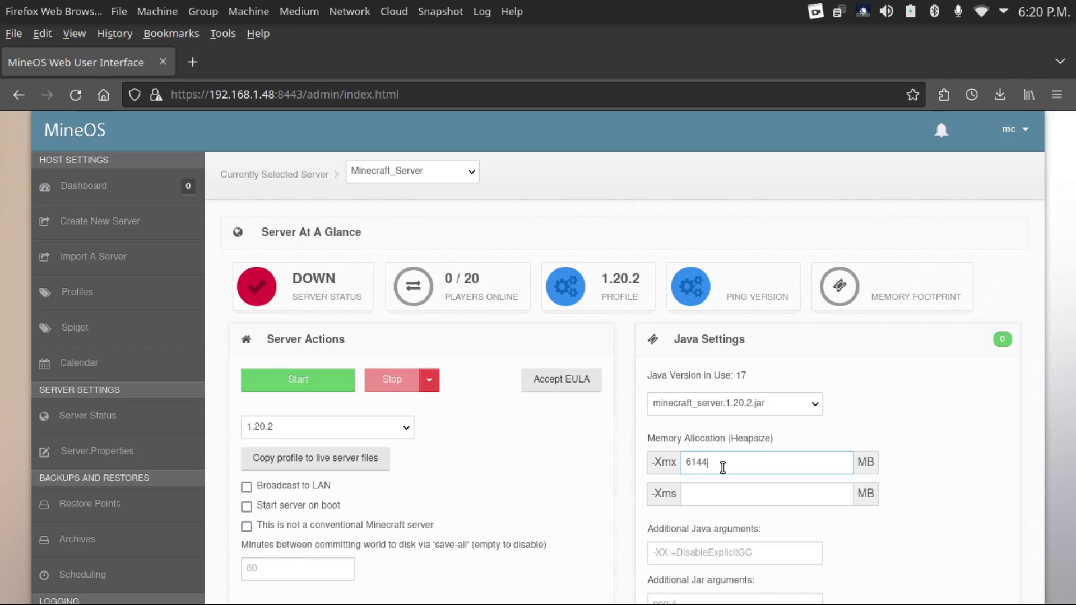
left_click(591, 444)
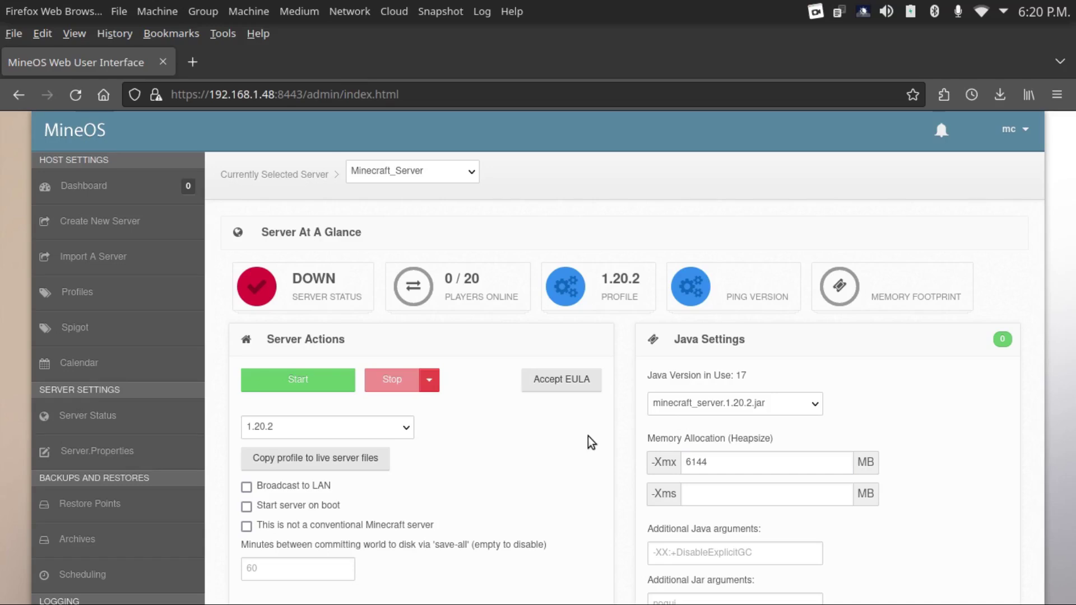
- Enable start server on boot and bring up the Minecraft EULA prompt
scroll(549, 382, "down", 3)
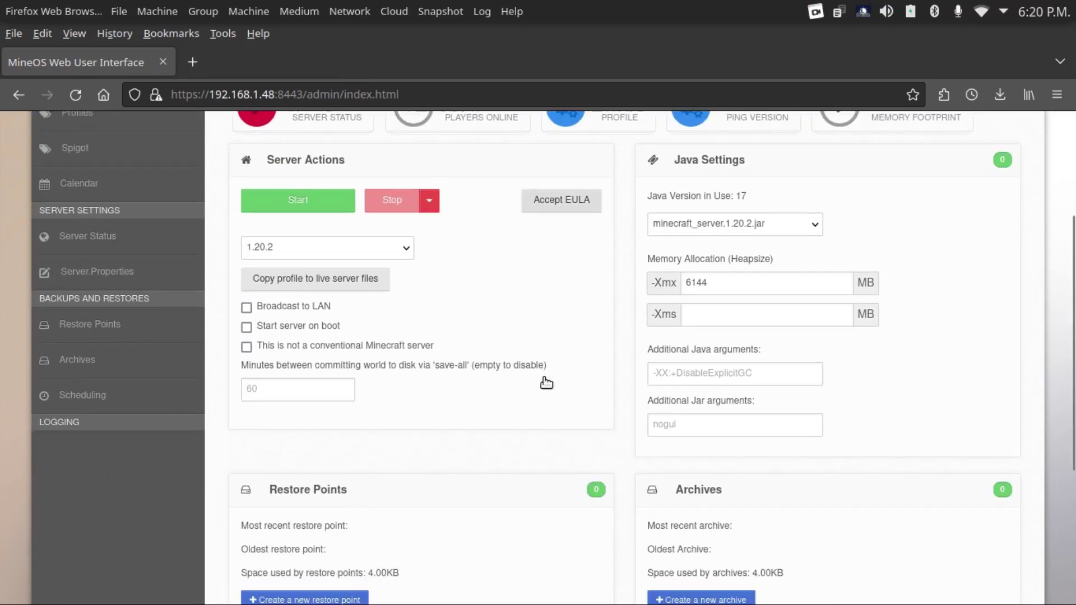
left_click(246, 327)
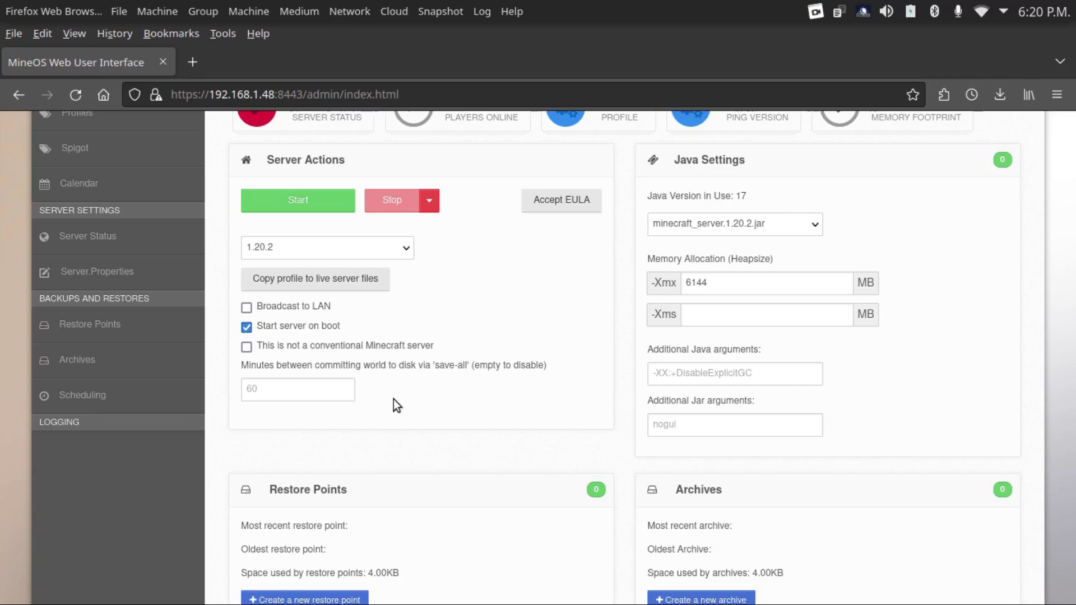
scroll(393, 399, "down", 2)
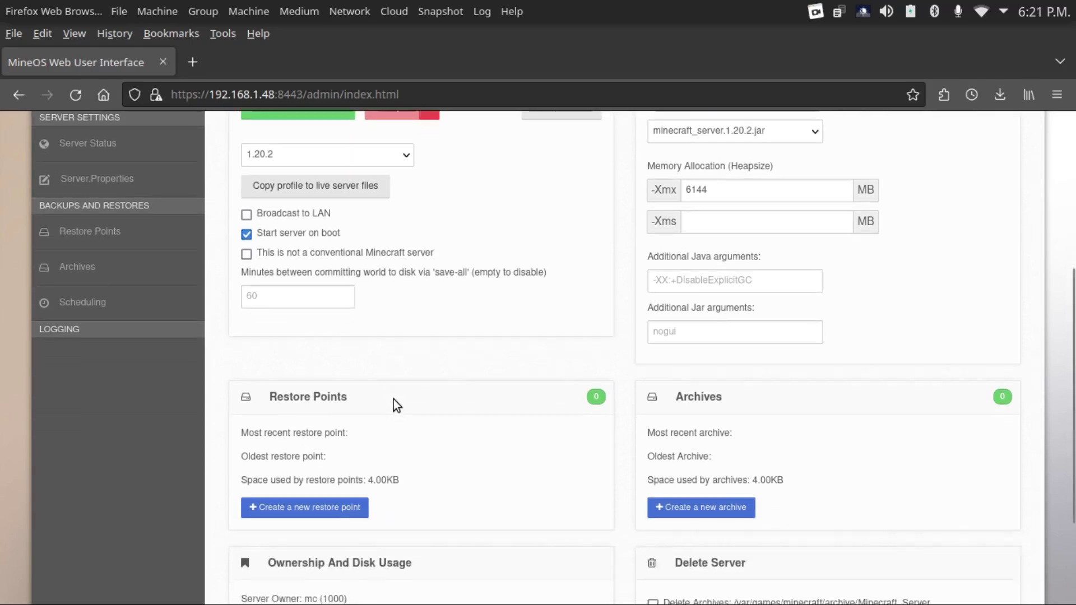
scroll(393, 399, "up", 6)
left_click(570, 385)
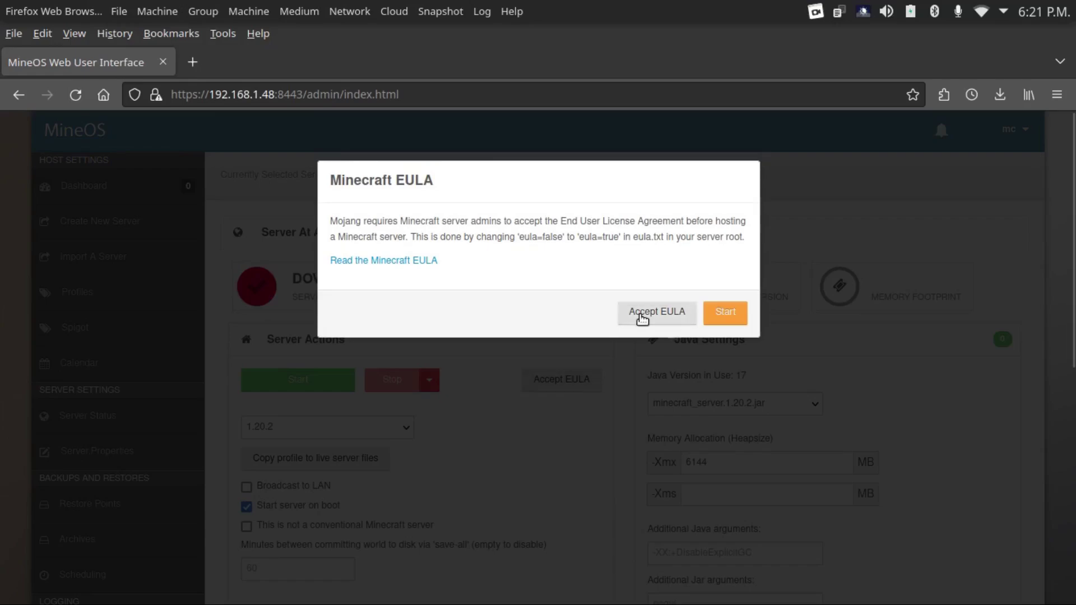
- Accept the EULA to start Minecraft_Server, reselect it, and open logs/latest.log
left_click(723, 312)
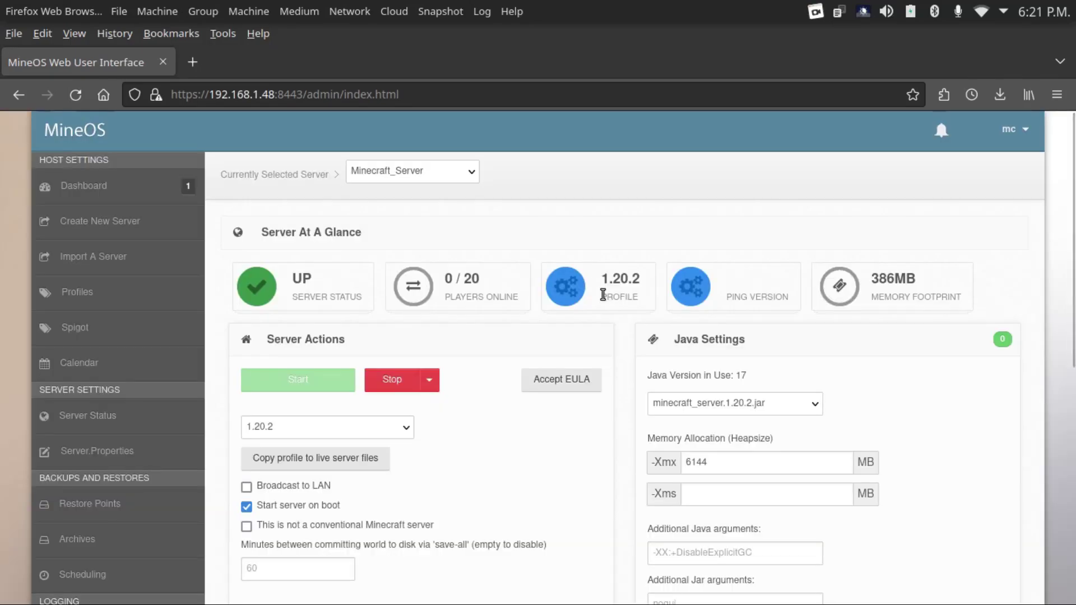
scroll(600, 294, "down", 8)
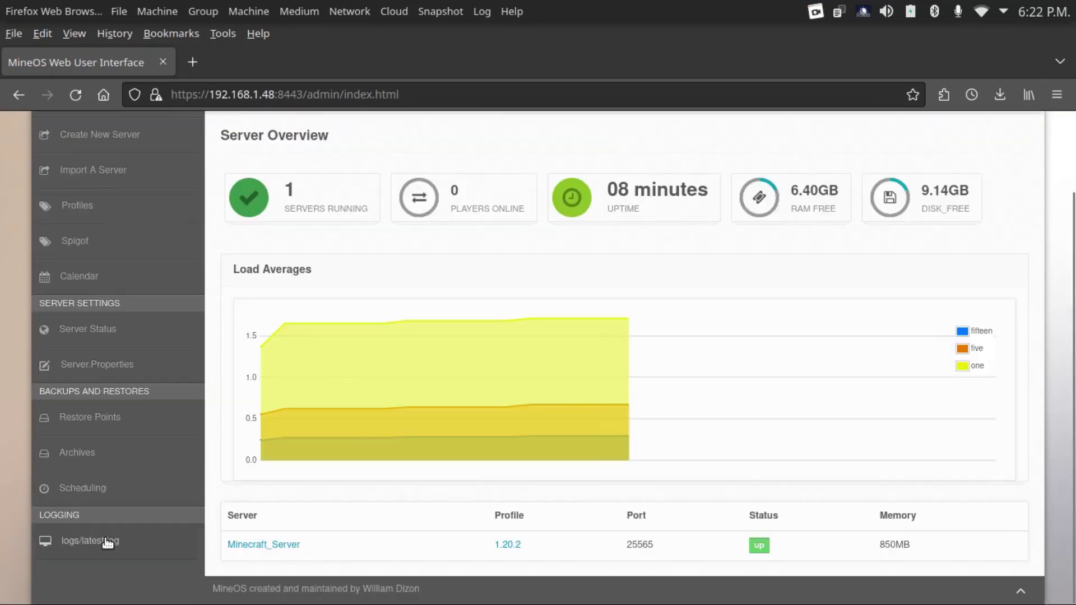
scroll(107, 542, "up", 2)
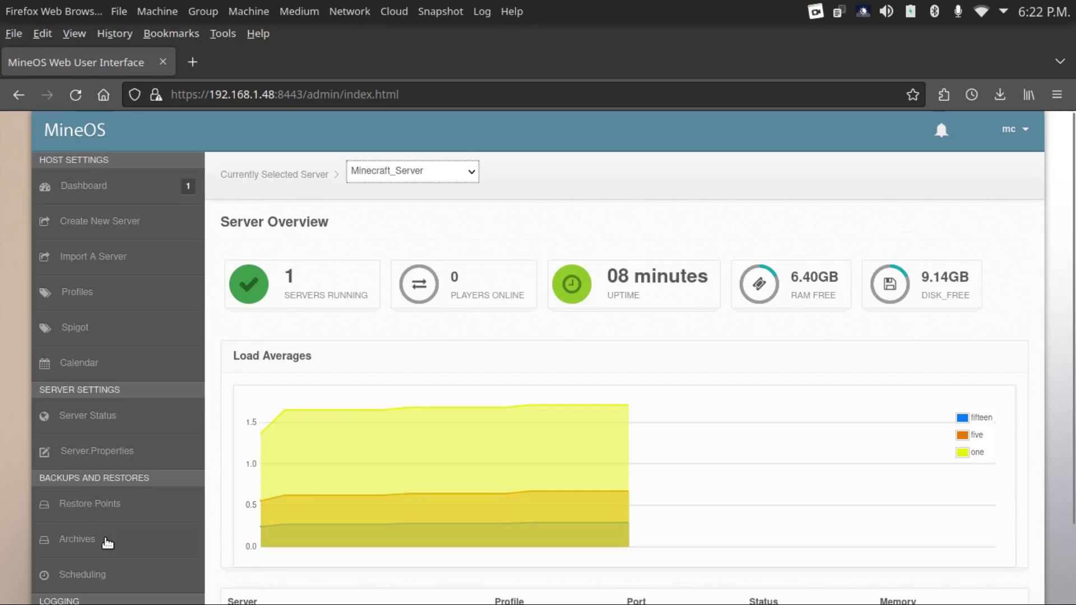
left_click(401, 175)
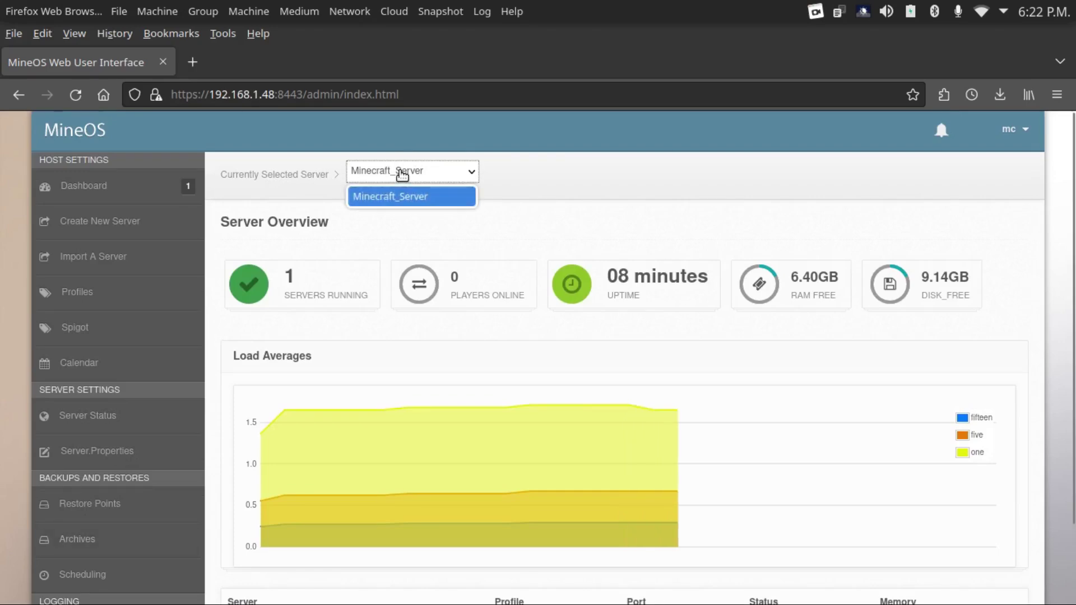
left_click(413, 196)
scroll(112, 510, "down", 2)
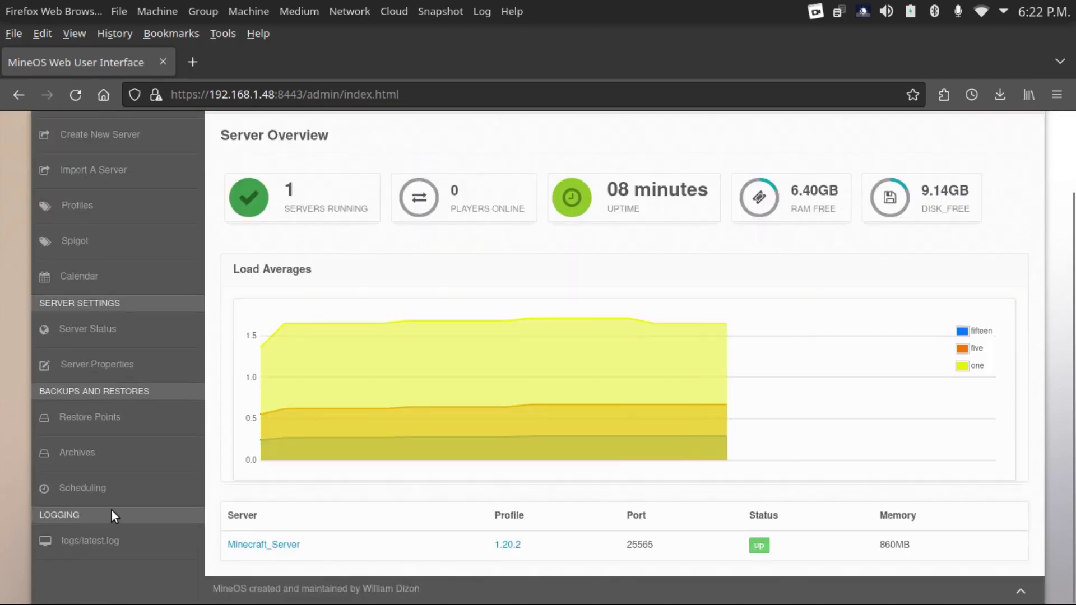
left_click(93, 541)
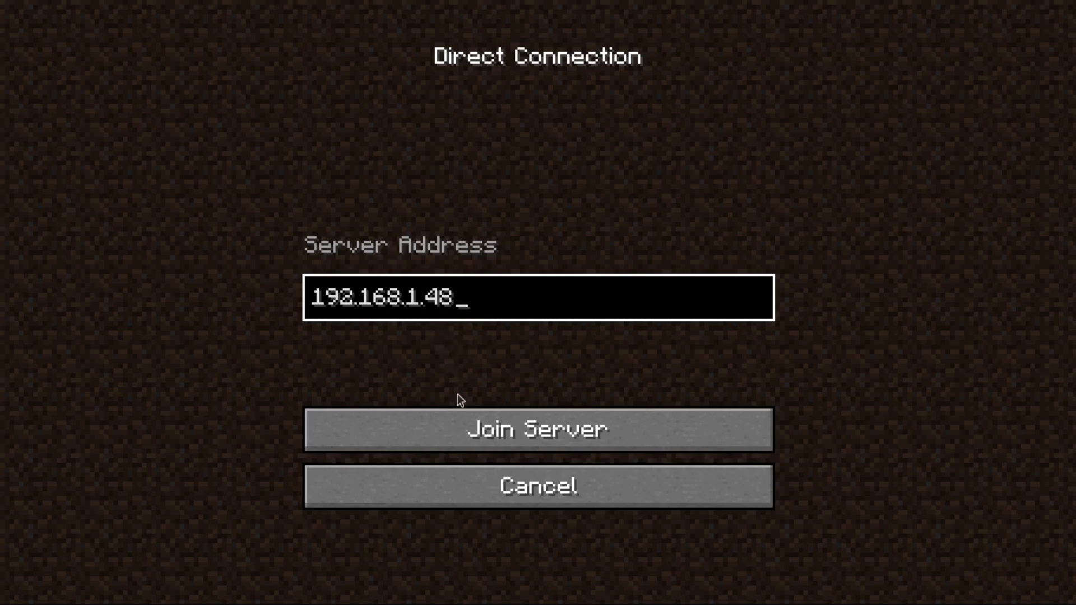
- Join the server at 192.168.1.48 from Minecraft's Direct Connection screen
left_click(455, 419)
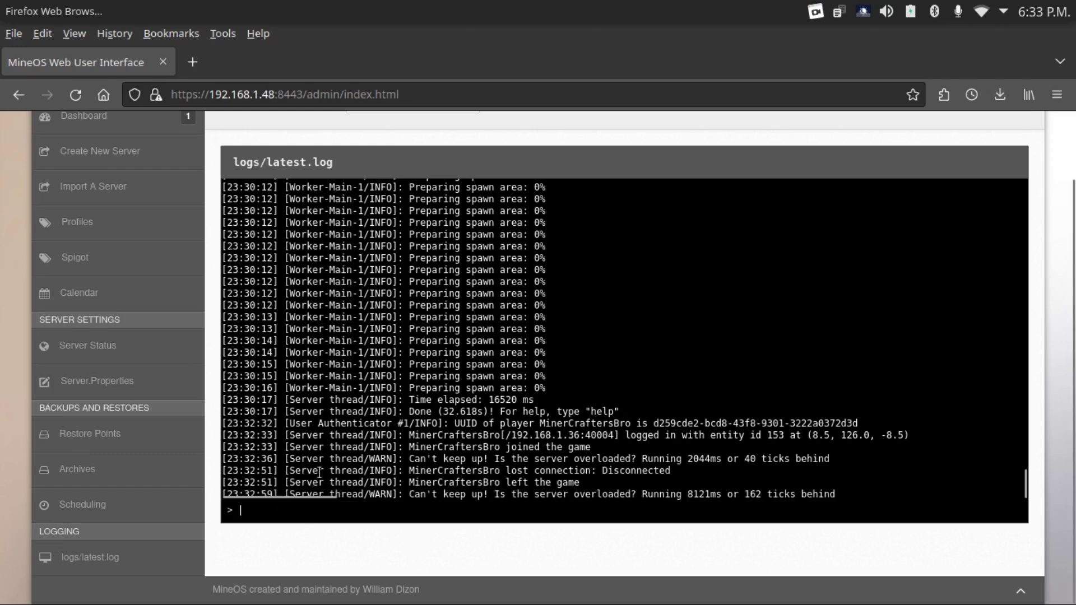
- Run help in the server console and scroll through the listed commands
type("help")
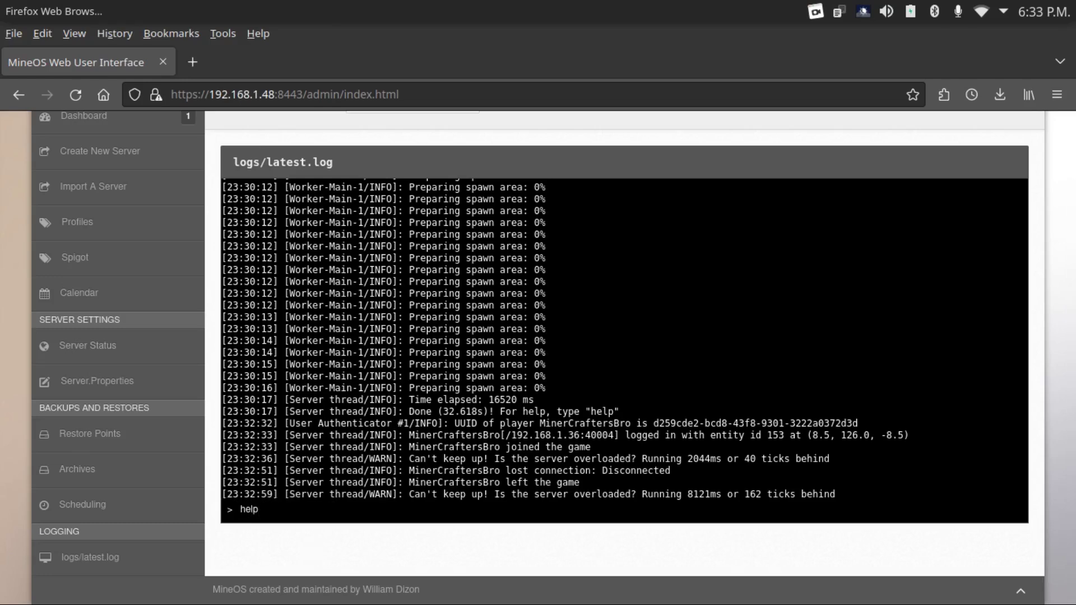
key("Return")
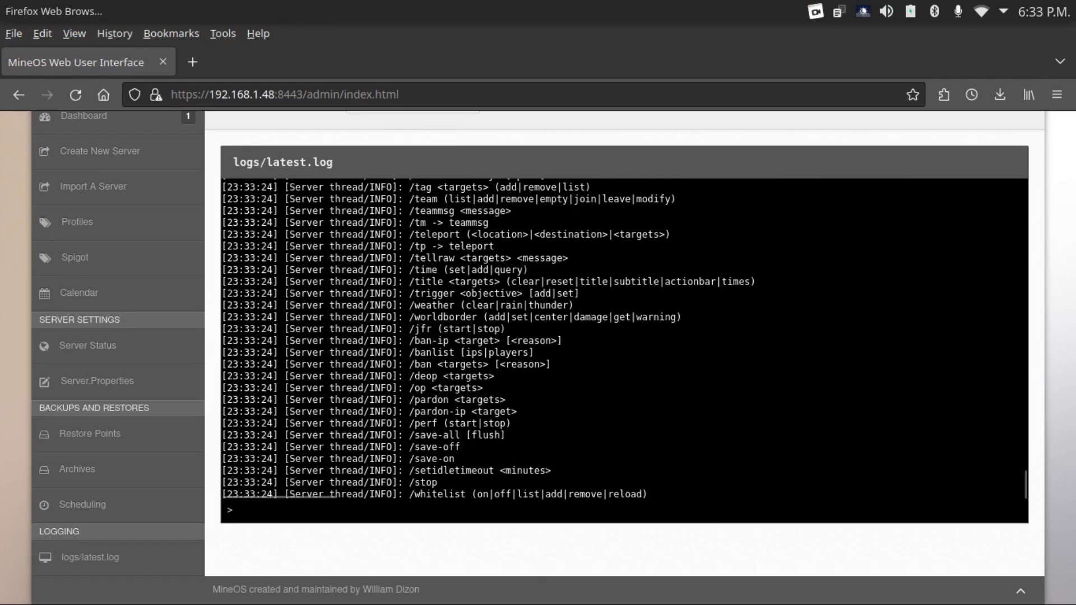
scroll(484, 348, "up", 15)
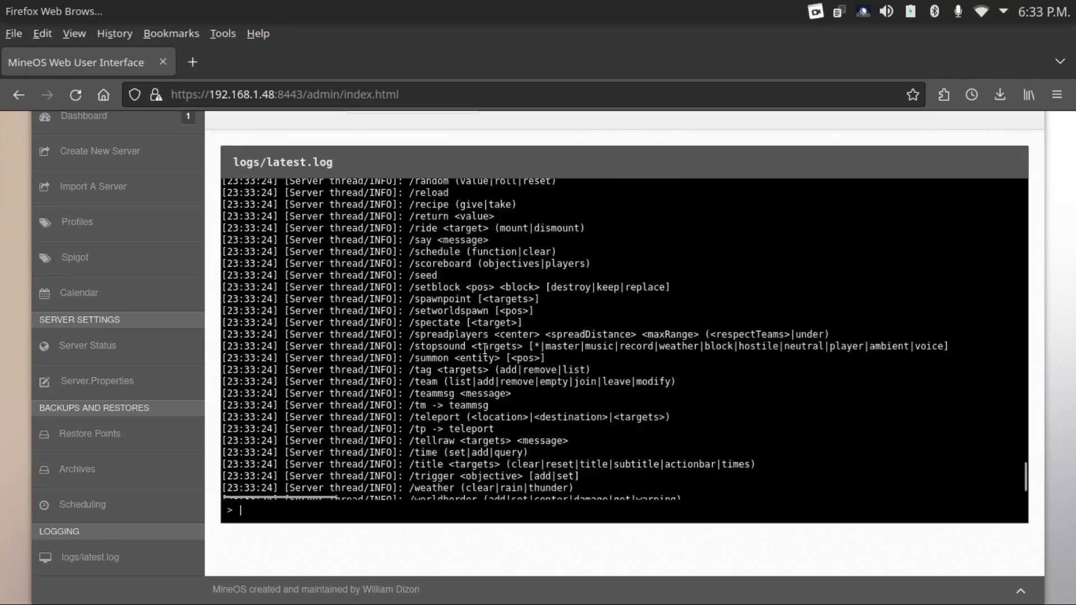
scroll(482, 359, "down", 15)
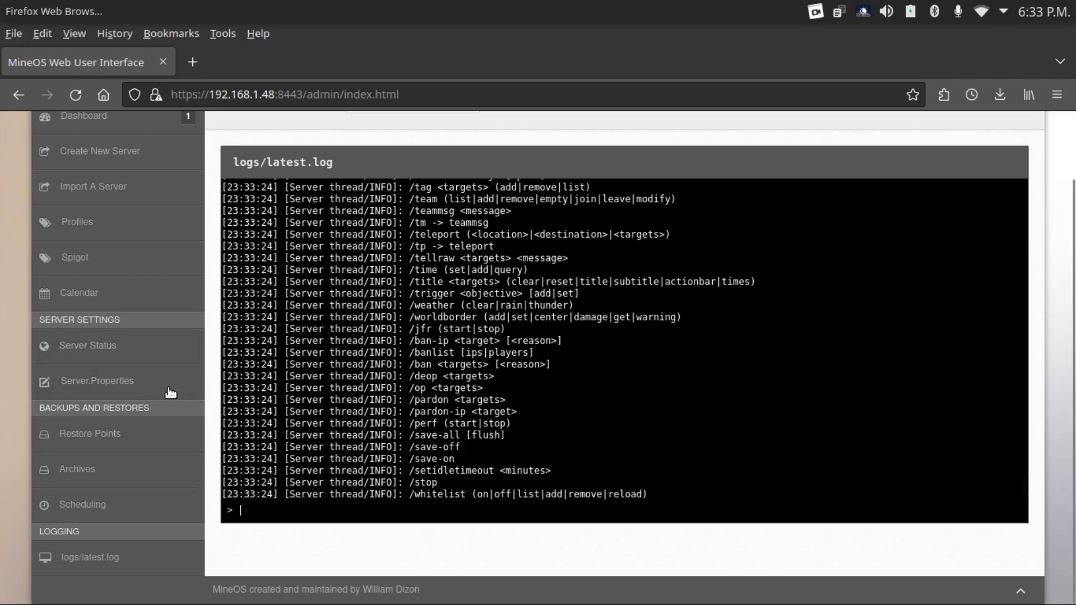
- Stop Minecraft_Server from its Server Status page, then return to the status overview
left_click(145, 352)
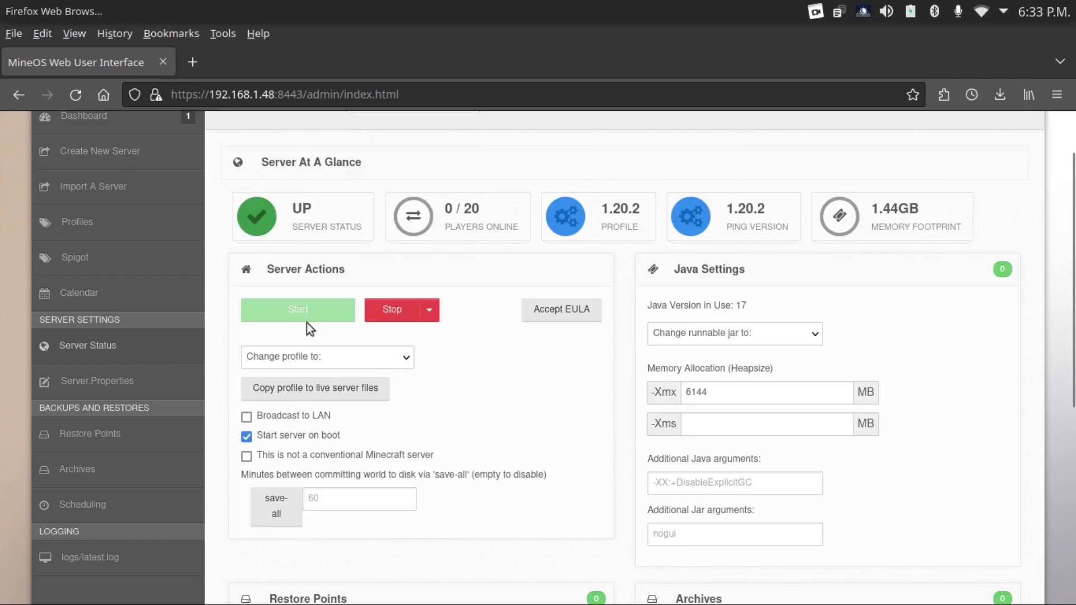
left_click(394, 313)
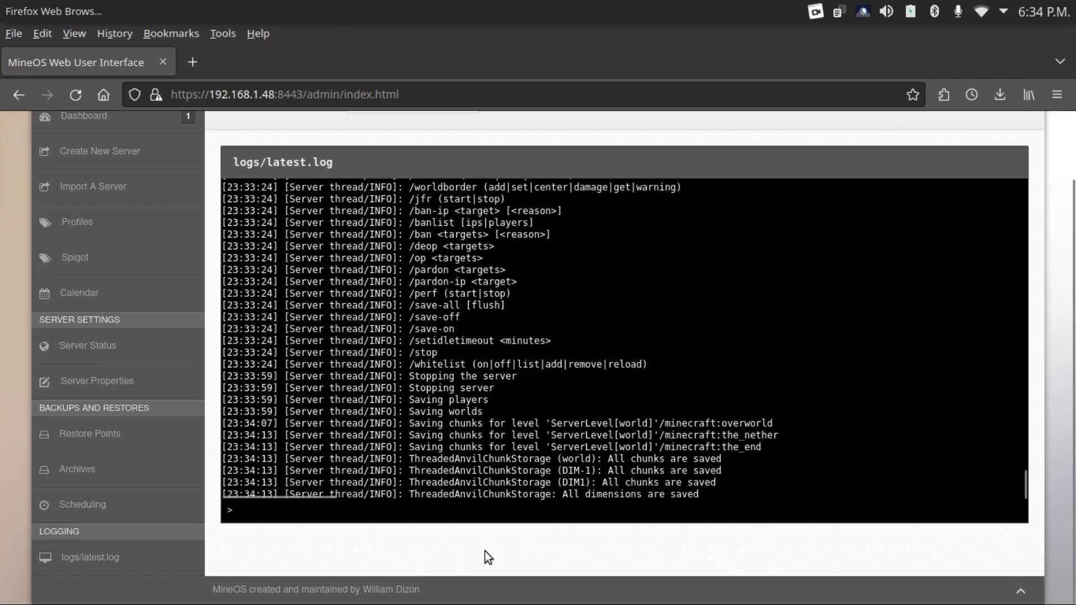
left_click(90, 345)
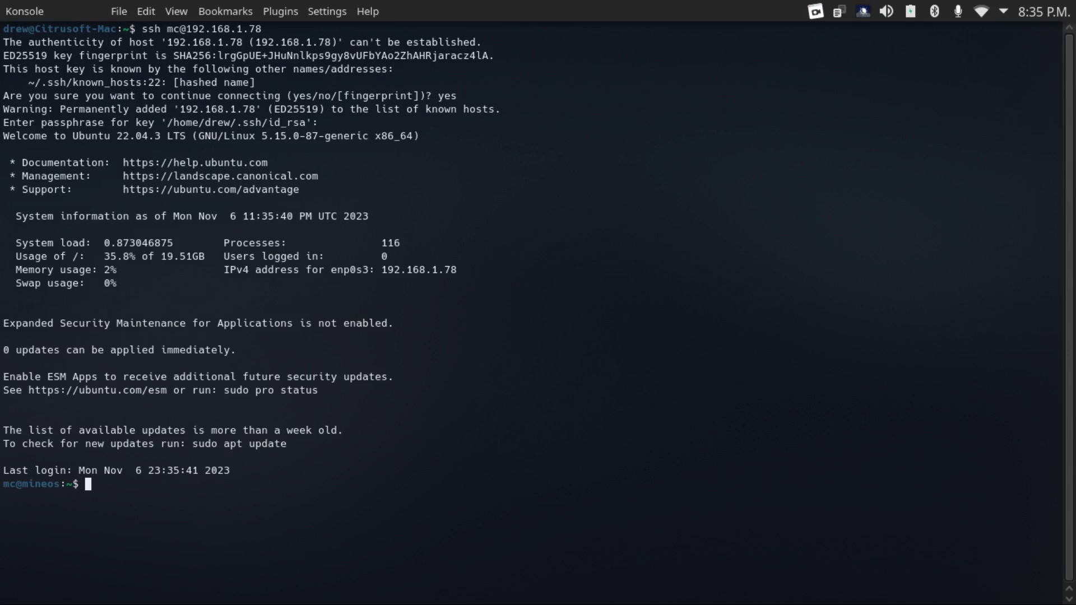
- Run sudo apt install for nodejs, openjdk-17-jre, git, rdiff-backup, screen, build-essential and npm, confirming all prompts
type("sudo apt install nodejs openjdk-17-jre git rdiff-backup screen build-essential npm")
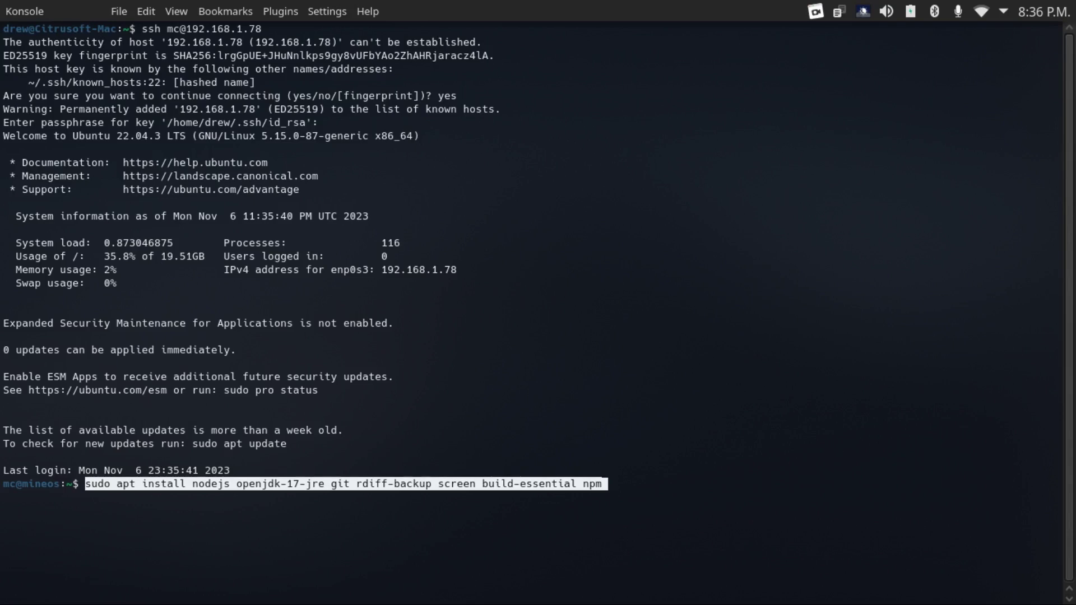
key("Return")
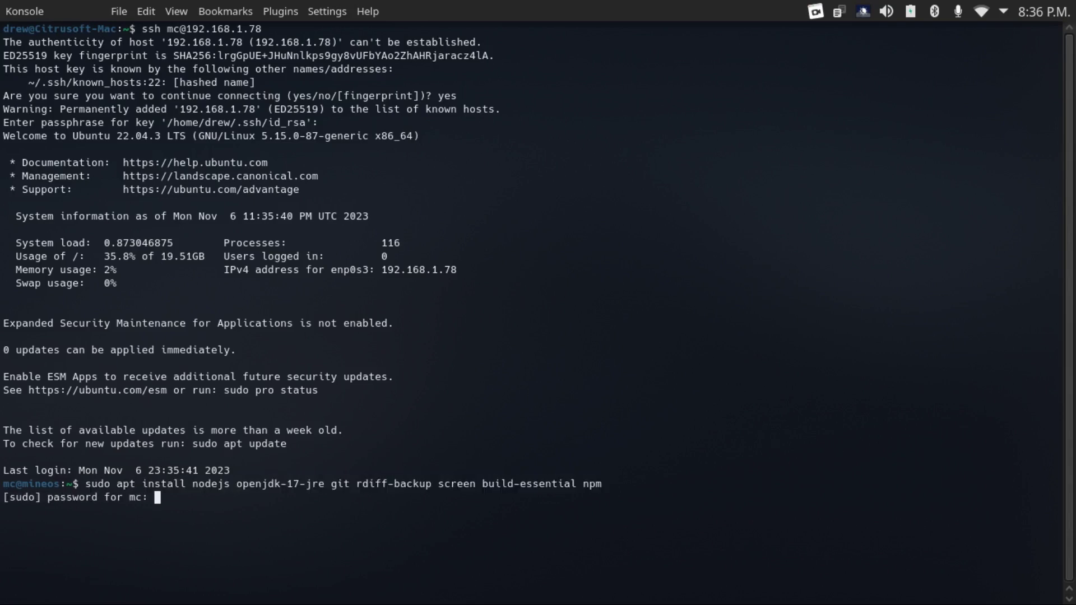
key("Return")
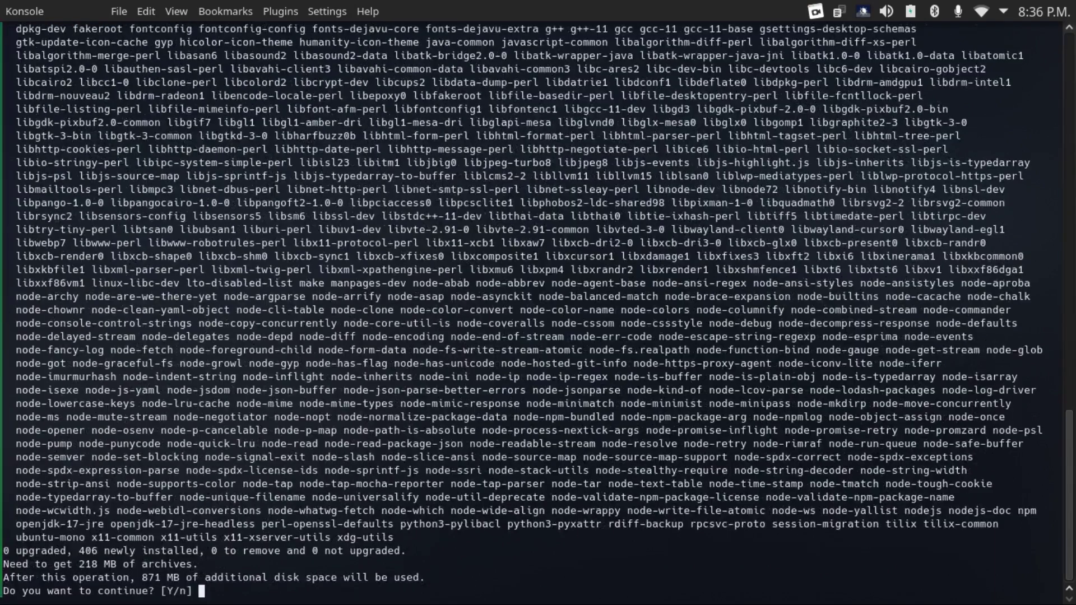
key("Return")
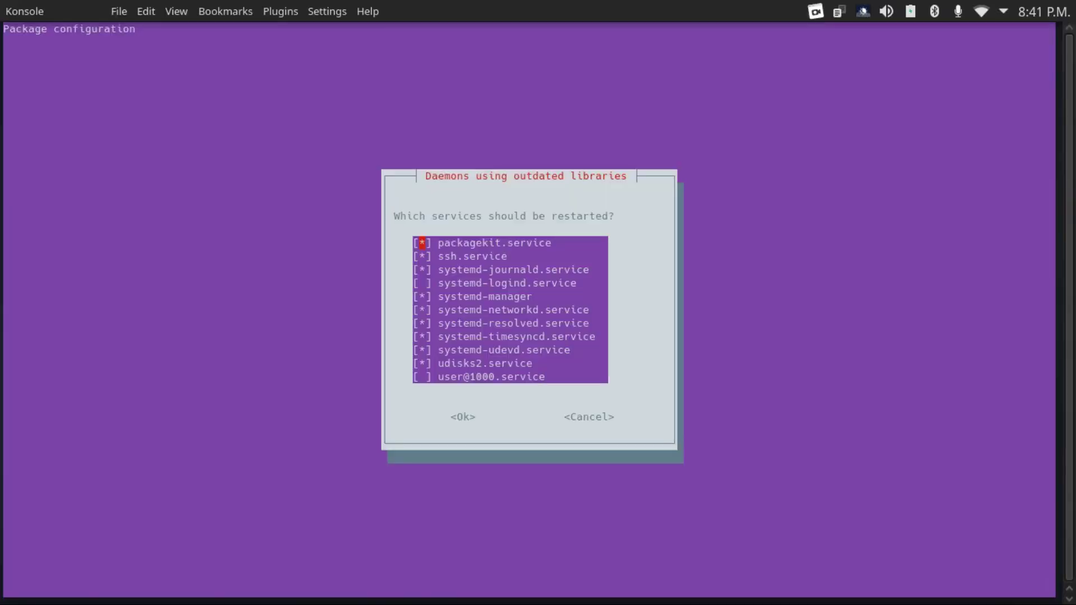
key("Return")
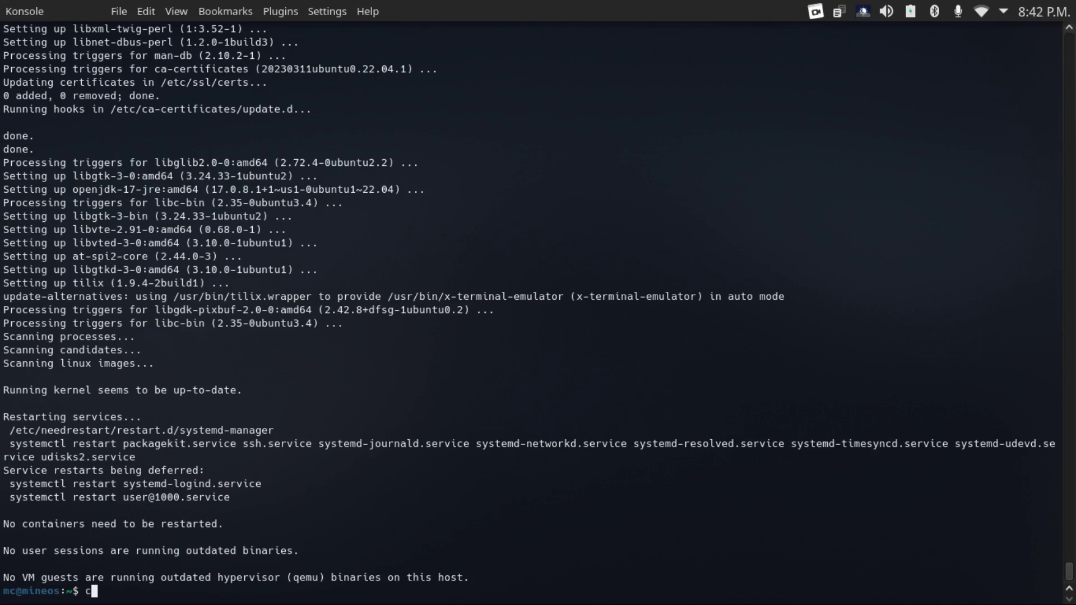
- In /usr/games, clone the mineos-node repository as minecraft and enter that folder
type("d /user")
key("BackSpace")
key("BackSpace")
type("r/games")
key("Return")
type("sudo git clone https://github.com/hexparrot/mineos-node minecraft")
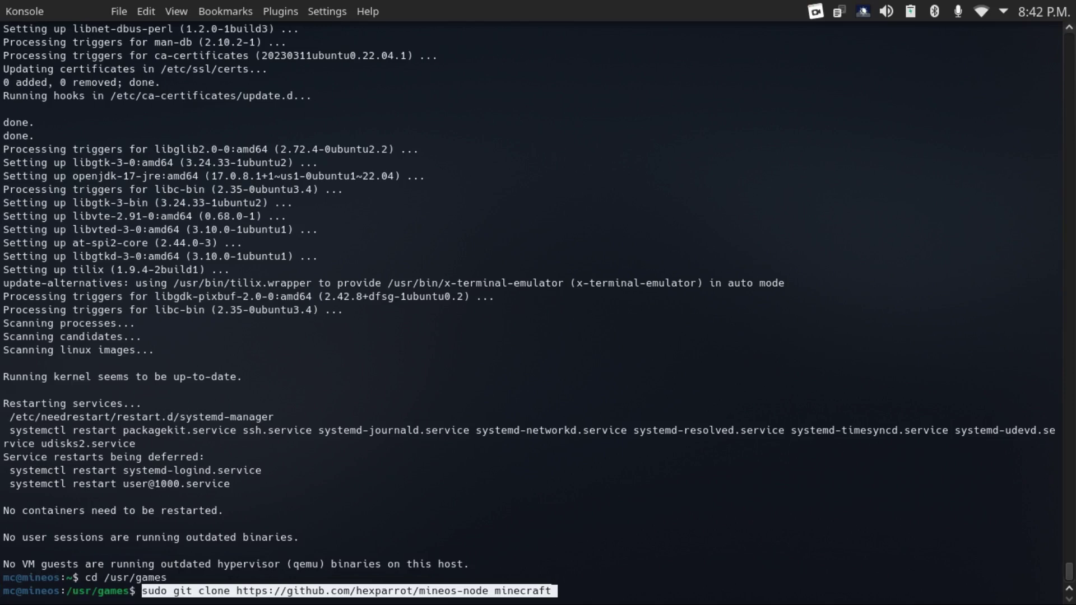
key("Return")
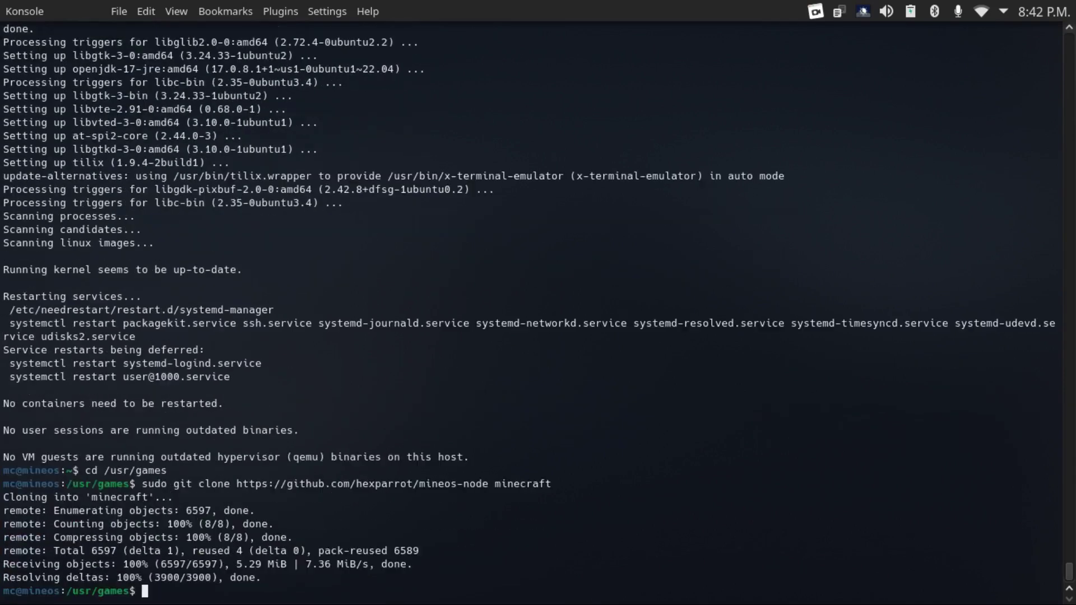
type("cd minecraft")
key("Return")
- Disable git filemode, make the scripts executable, copy mineos.conf to /etc, and run sudo npm install
type("sudo git config core.filemode false")
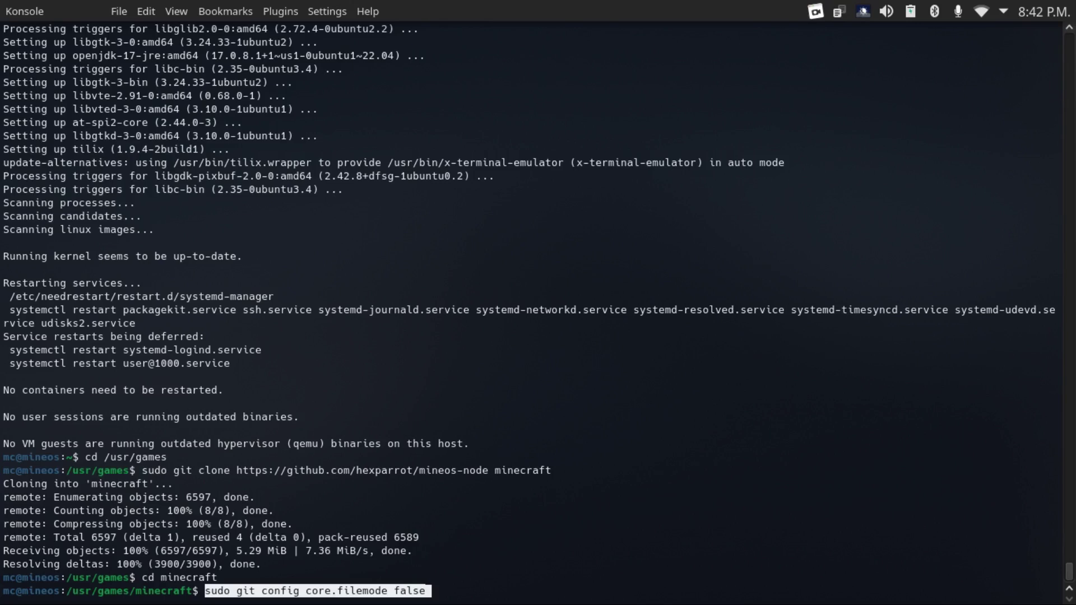
key("Return")
type("sudo chmod +x generate-sslcert.sh mineos_console.js webui.js")
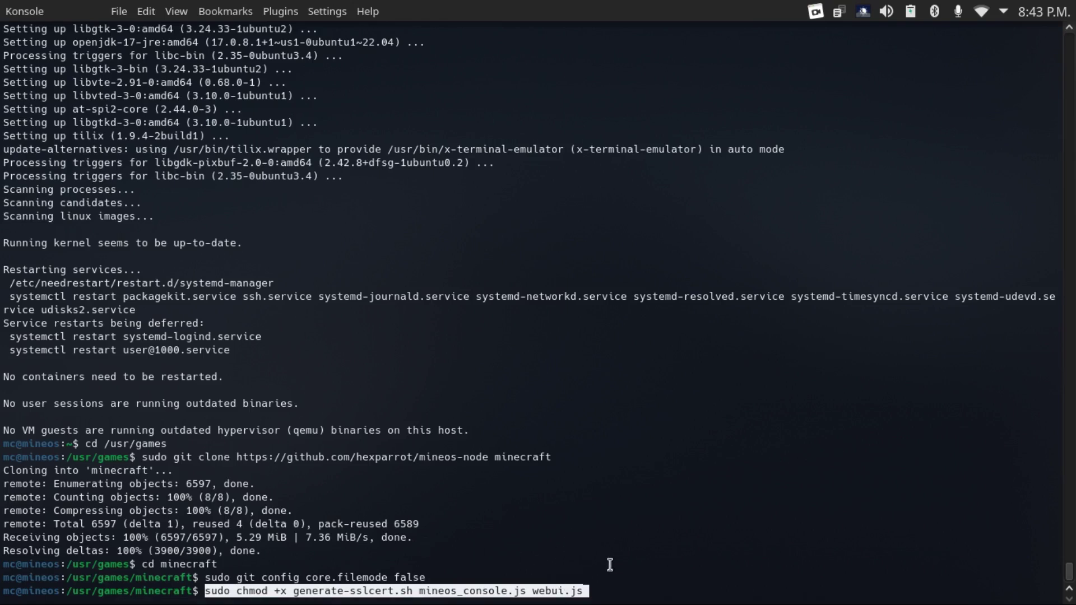
left_click_drag(604, 591, 288, 591)
key("Return")
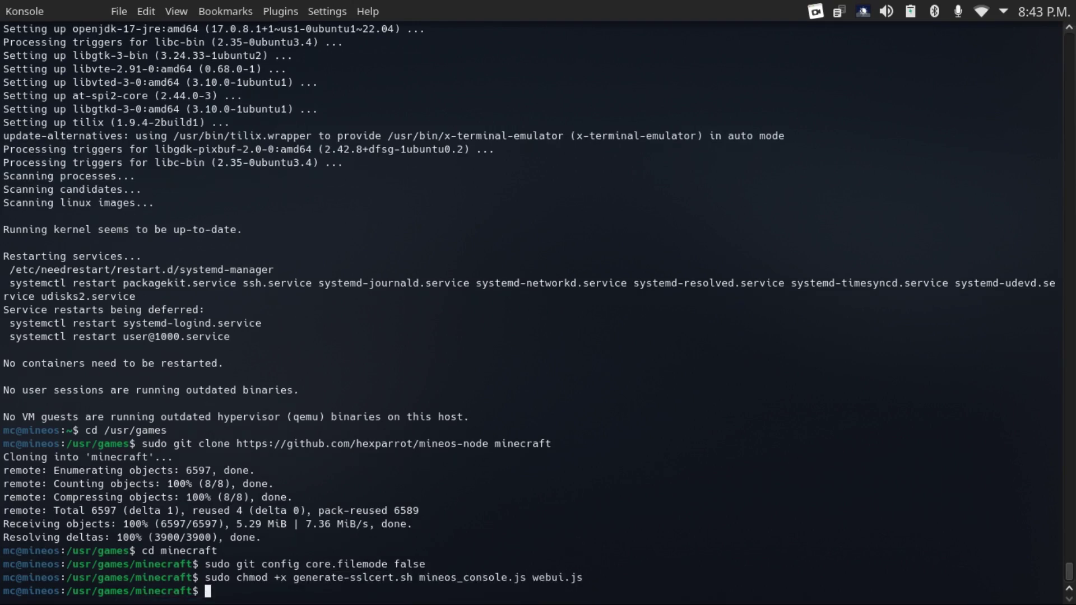
type("sudo cp mineos.conf /etc/mineos.conf")
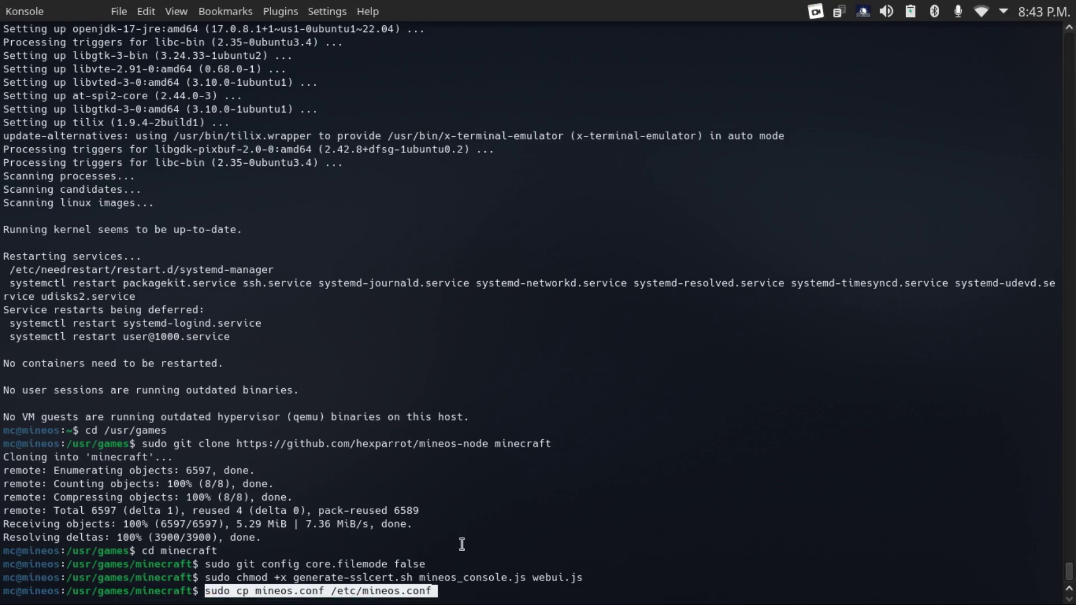
key("Return")
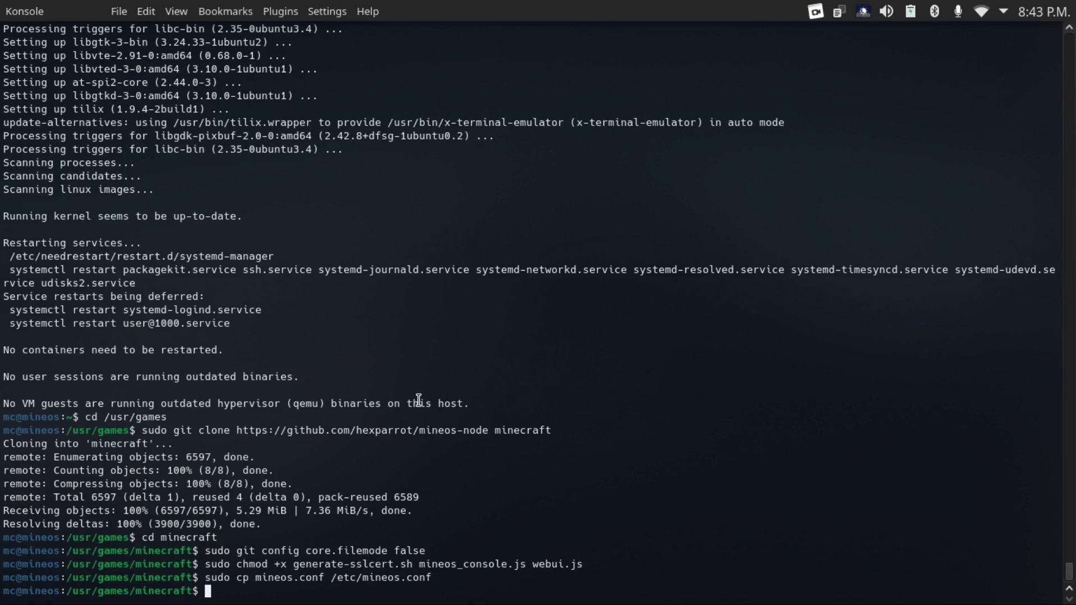
type("sudo npm install")
key("Return")
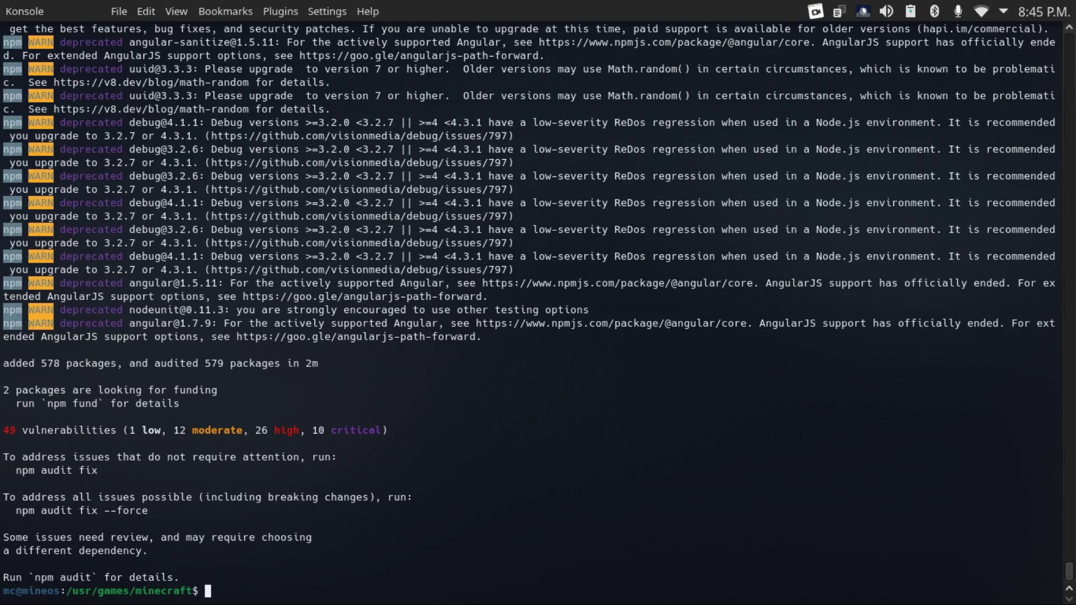
- Generate the SSL certificate with generate-sslcert.sh and copy the service file to /etc/systemd/system/mineos.service
type("sudo ./generate-")
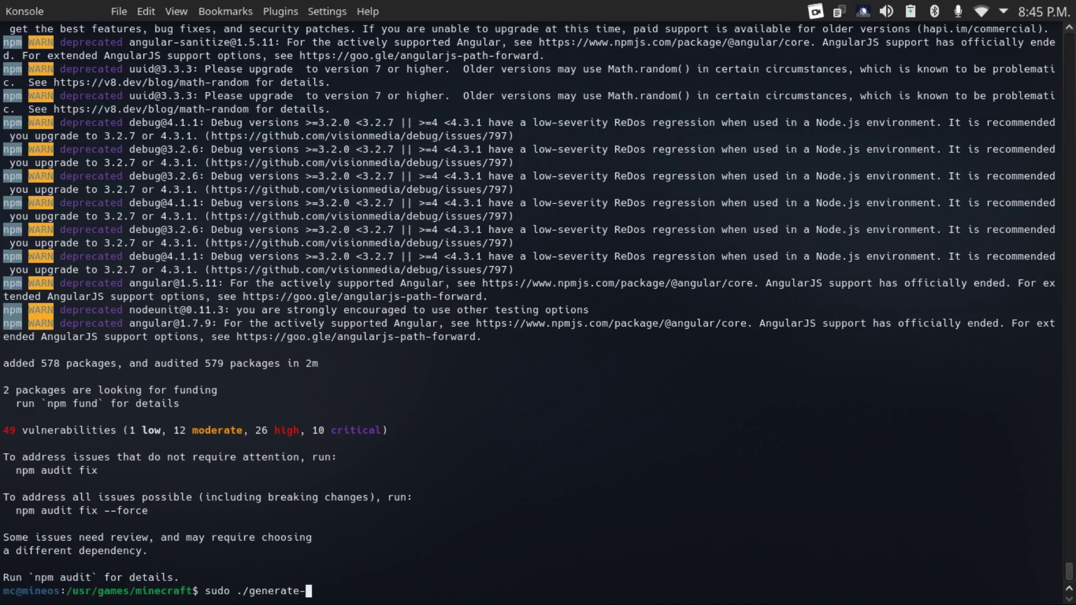
type("sslcert.sh")
key("Return")
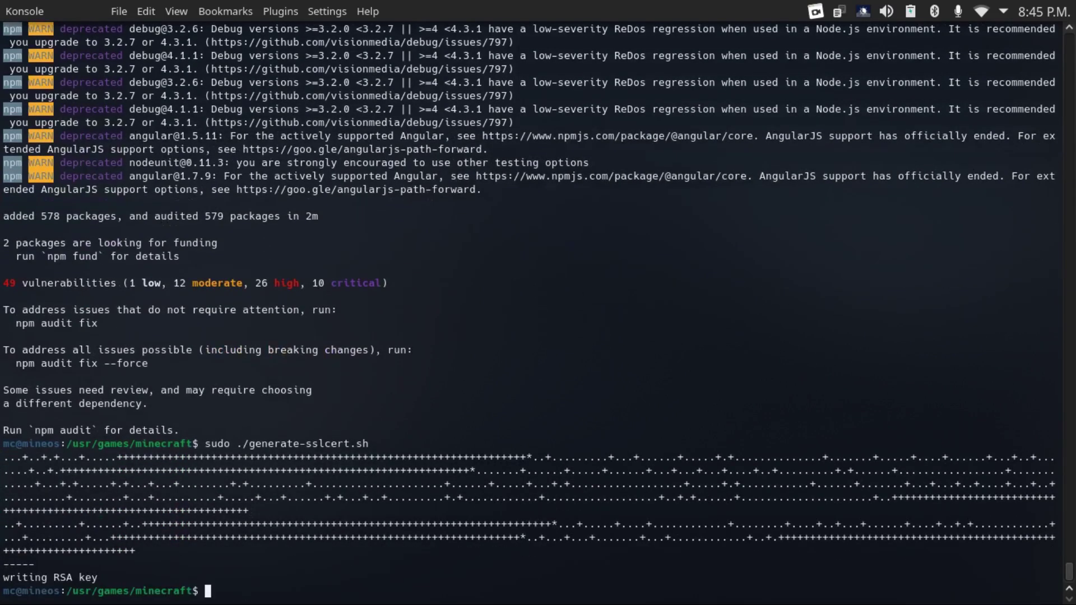
type("sudo cp /usr/games/minecraft/init/systemd_conf /etc/systemd/system/mineos.service")
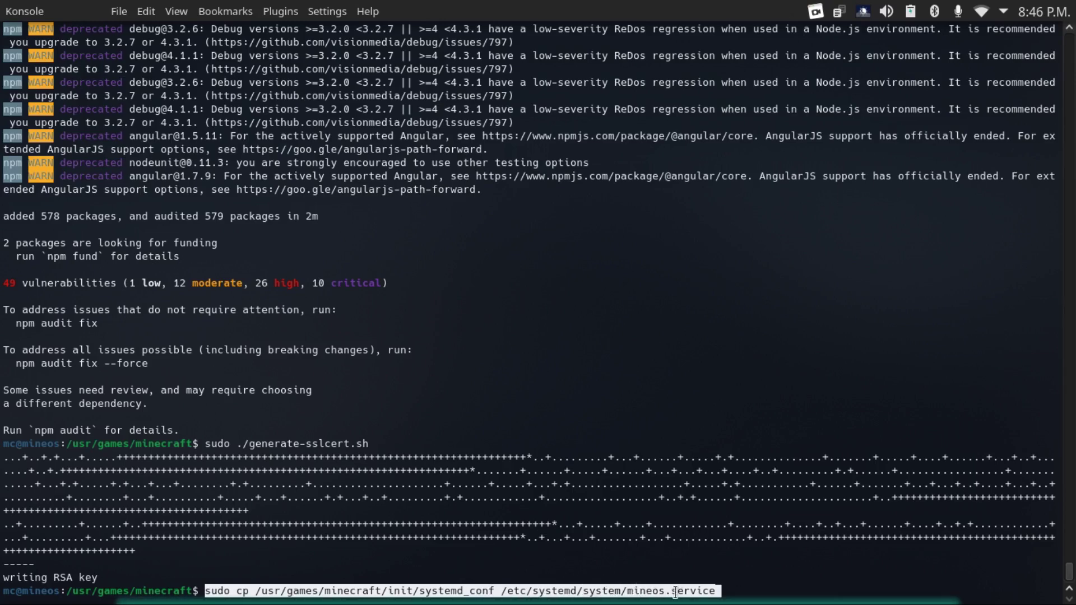
key("Return")
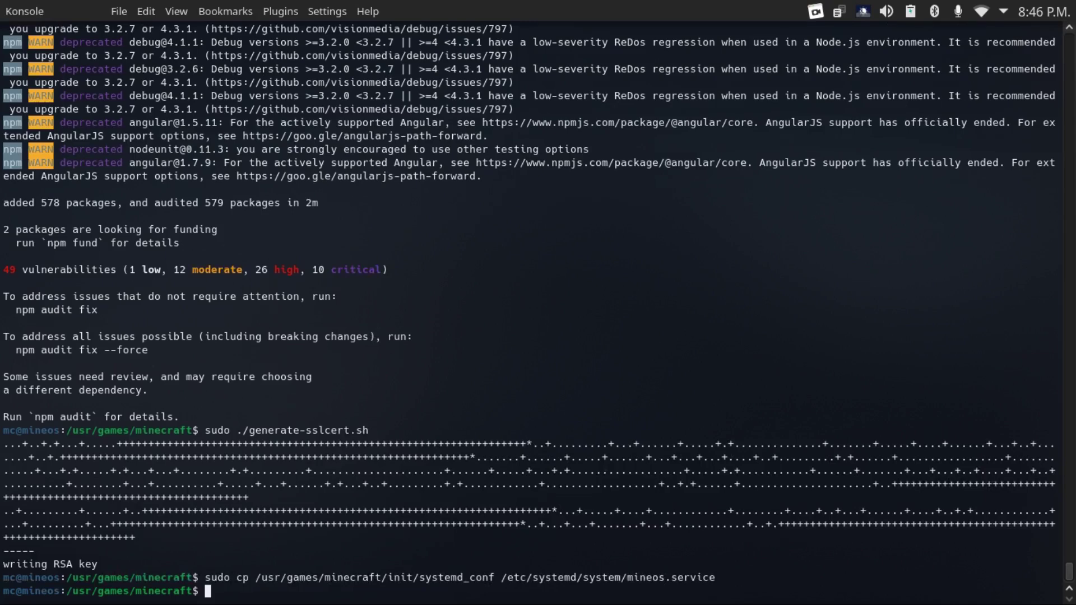
- Enable the mineos service at boot and start it with systemctl
type("sudo systemctl ena")
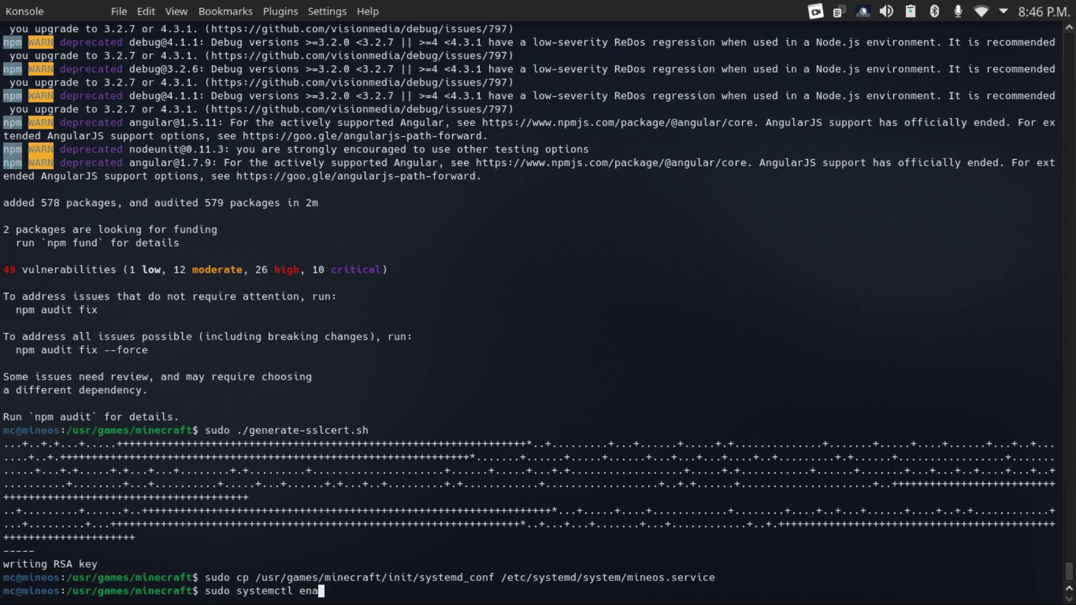
type("ble mineos")
key("Return")
key("Up")
key("Left")
key("Left")
key("Left")
key("Left")
key("Left")
key("Left")
key("Left")
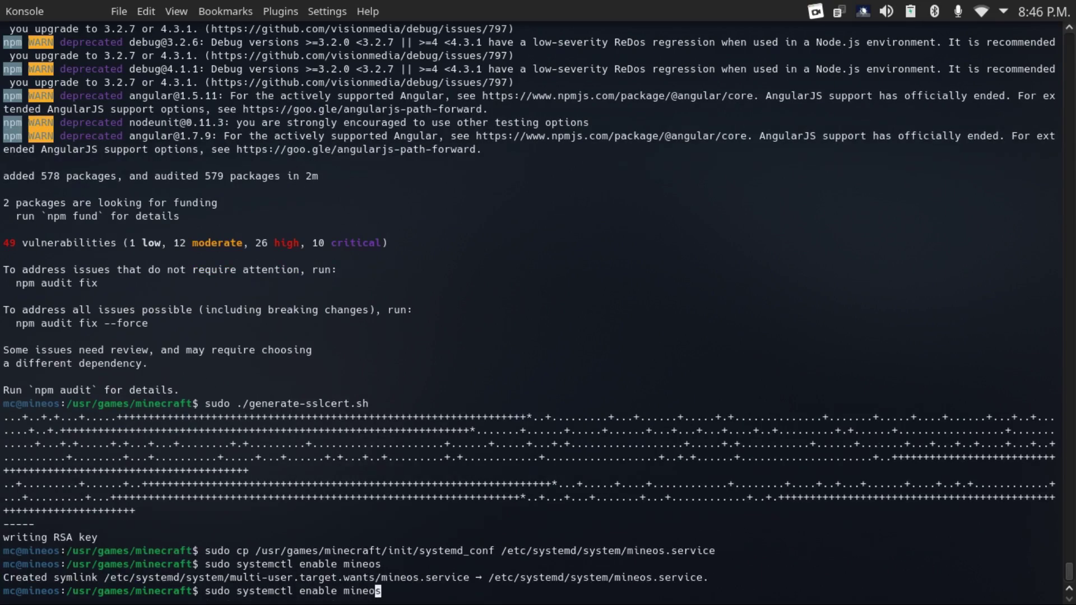
key("BackSpace")
key("BackSpace")
key("BackSpace")
key("BackSpace")
key("BackSpace")
key("BackSpace")
type("start")
key("Return")
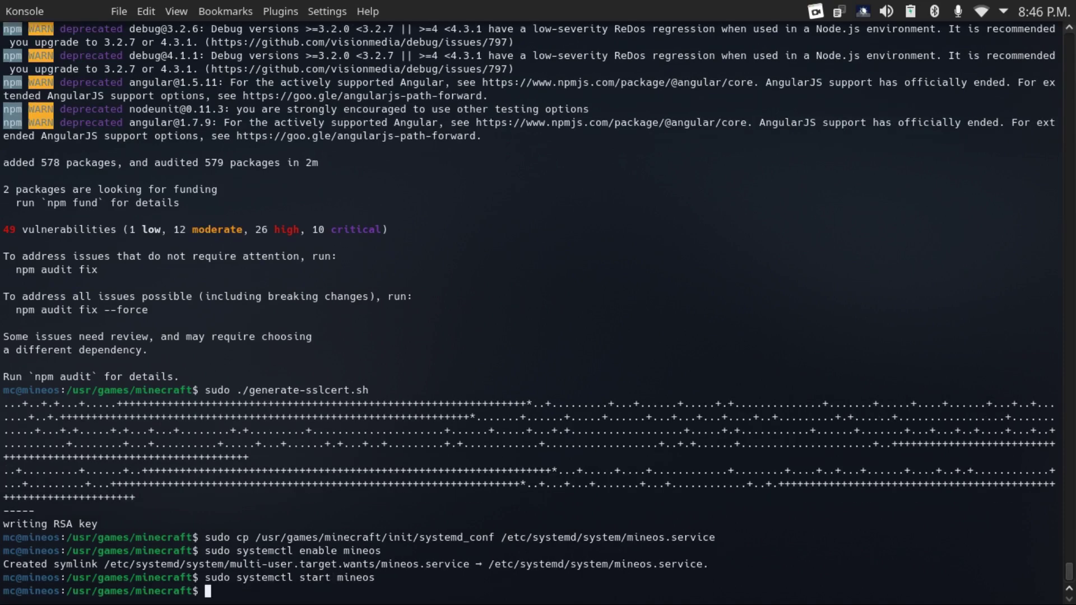
- Run ip a to find the server address 192.168.1.78, then switch to Firefox
type("ip a")
key("Return")
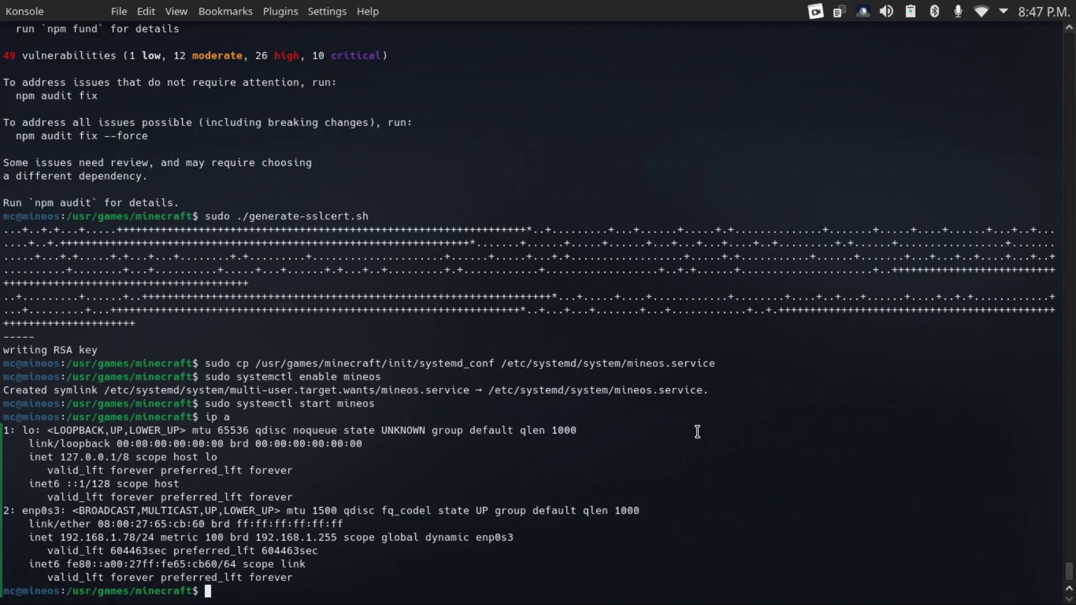
left_click_drag(60, 537, 136, 536)
key("alt+Tab")
type("19")
key("BackSpace")
key("BackSpace")
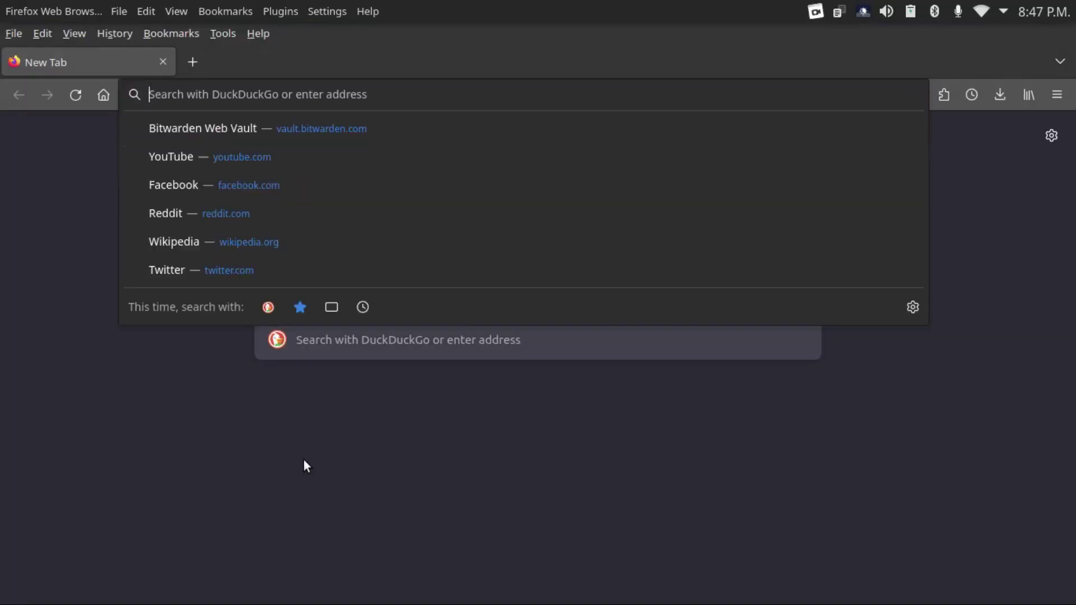
type("h")
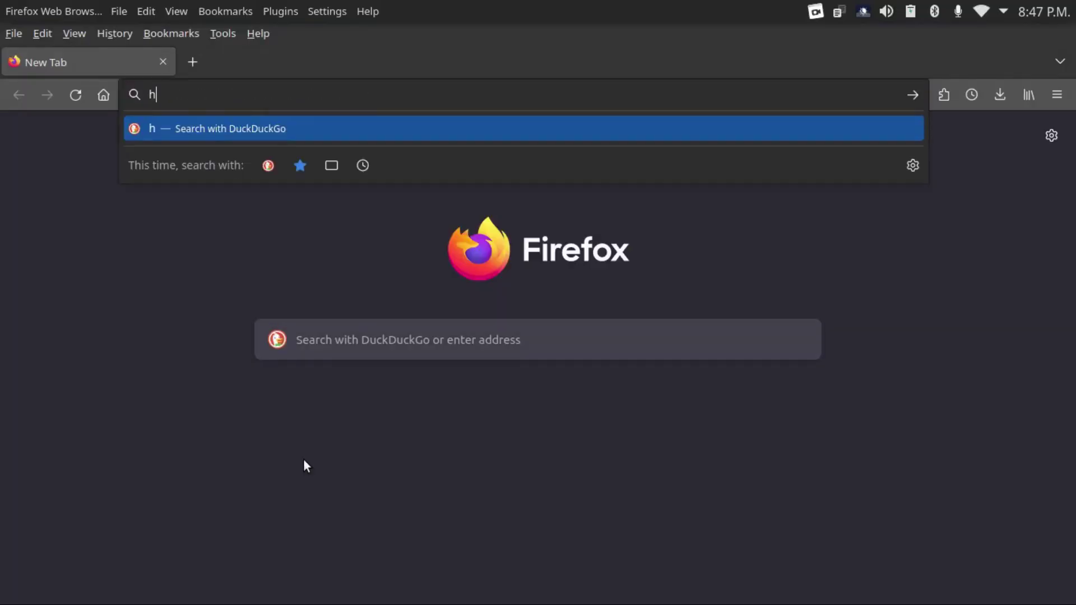
key("BackSpace")
type("https://")
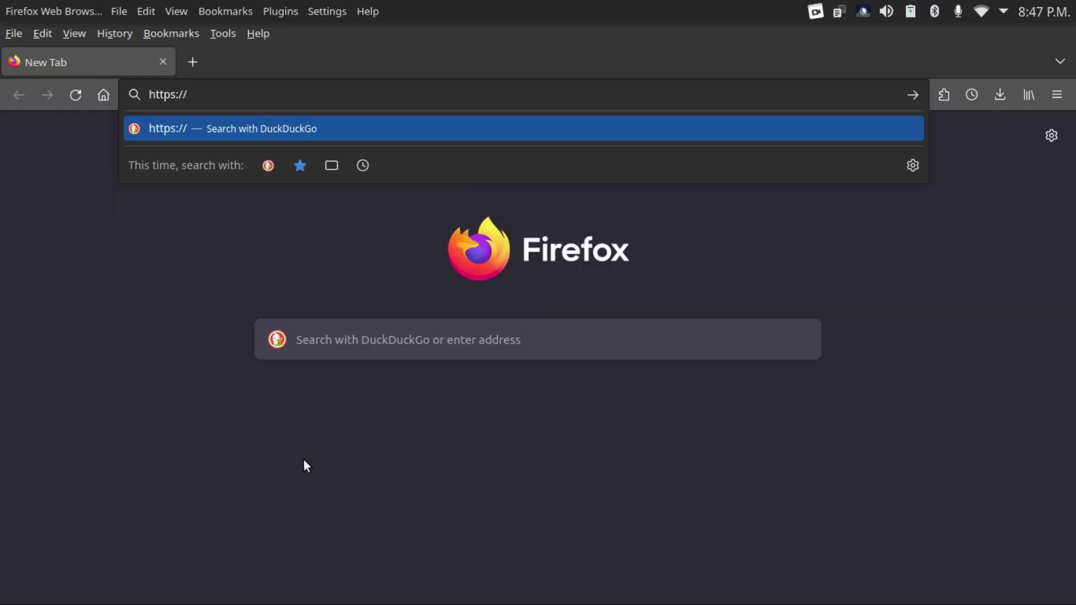
type("192.168.")
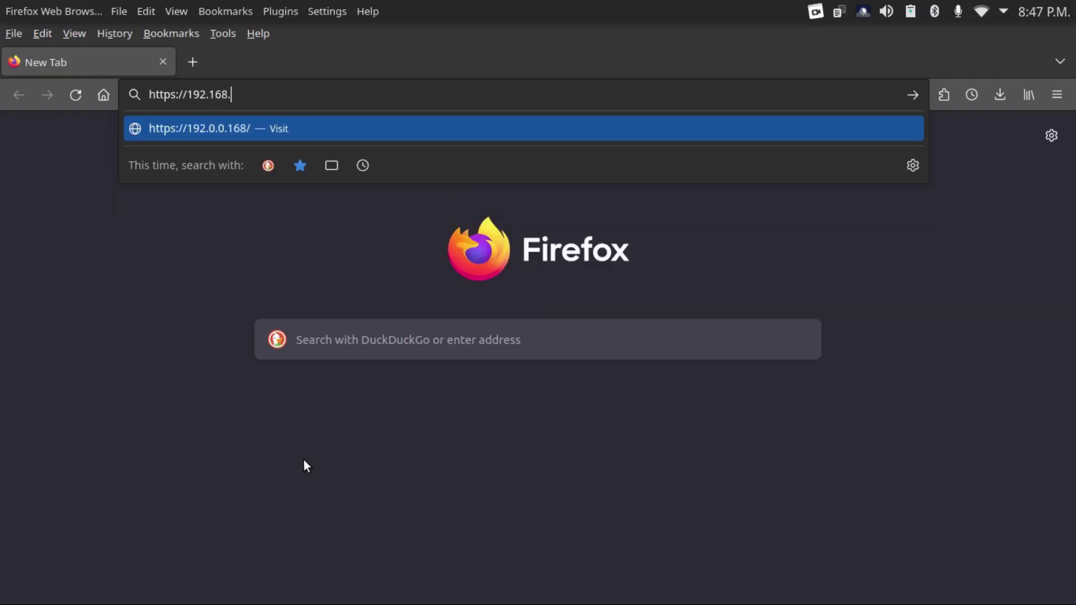
type("1.78:8")
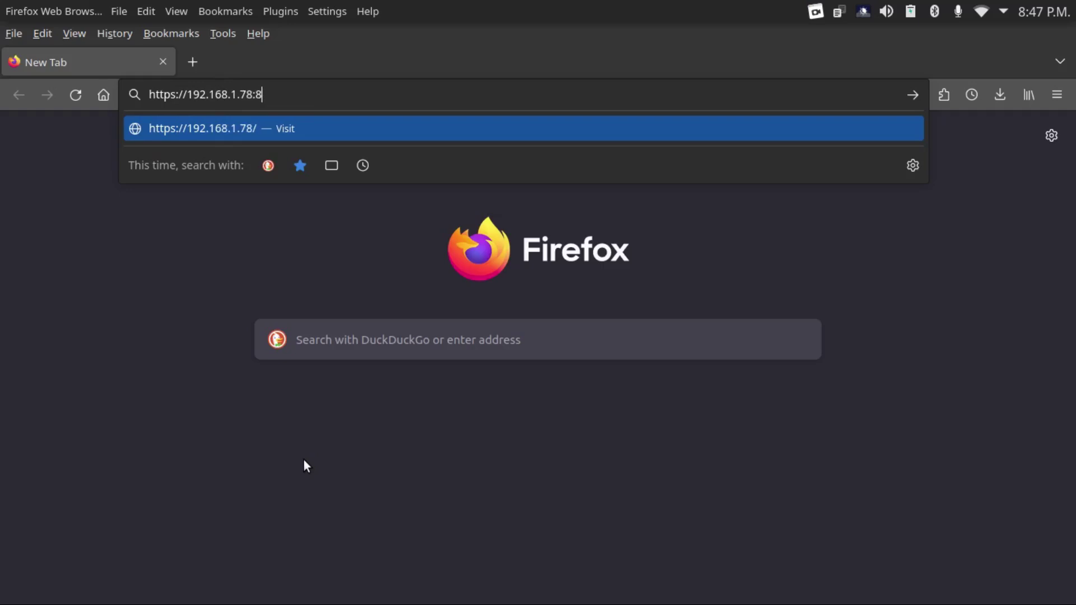
type("443")
key("Return")
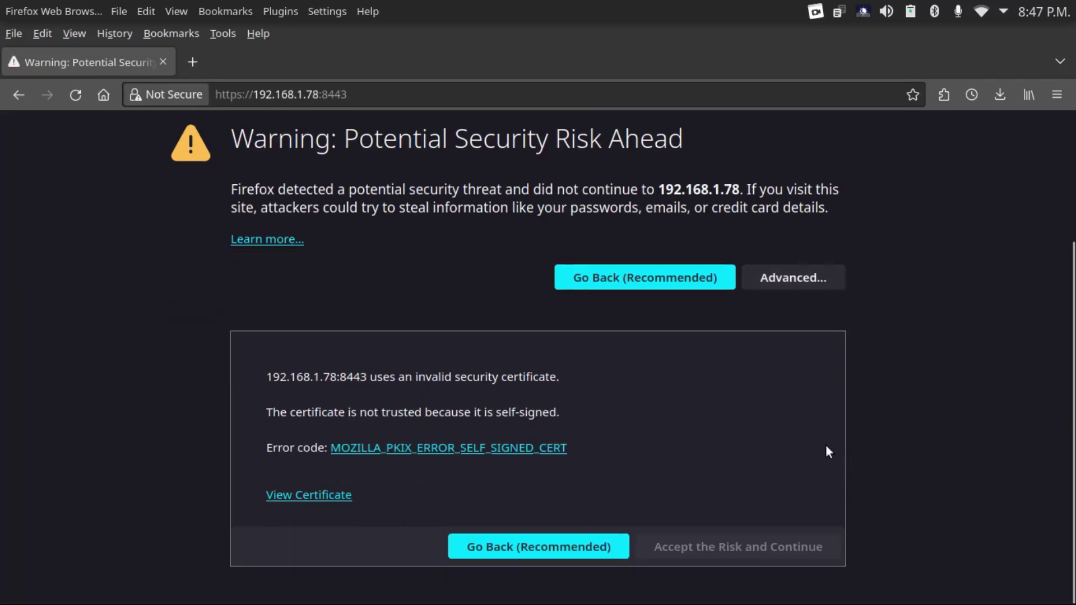
left_click(711, 552)
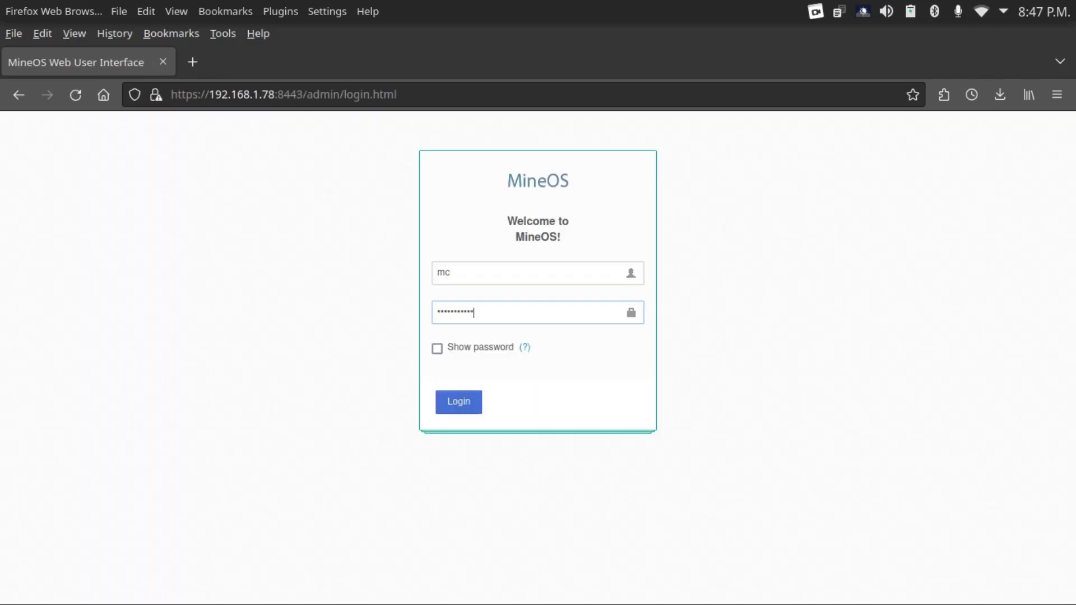
- Submit the MineOS login on 192.168.1.78 and open the Create New Server form
key("Return")
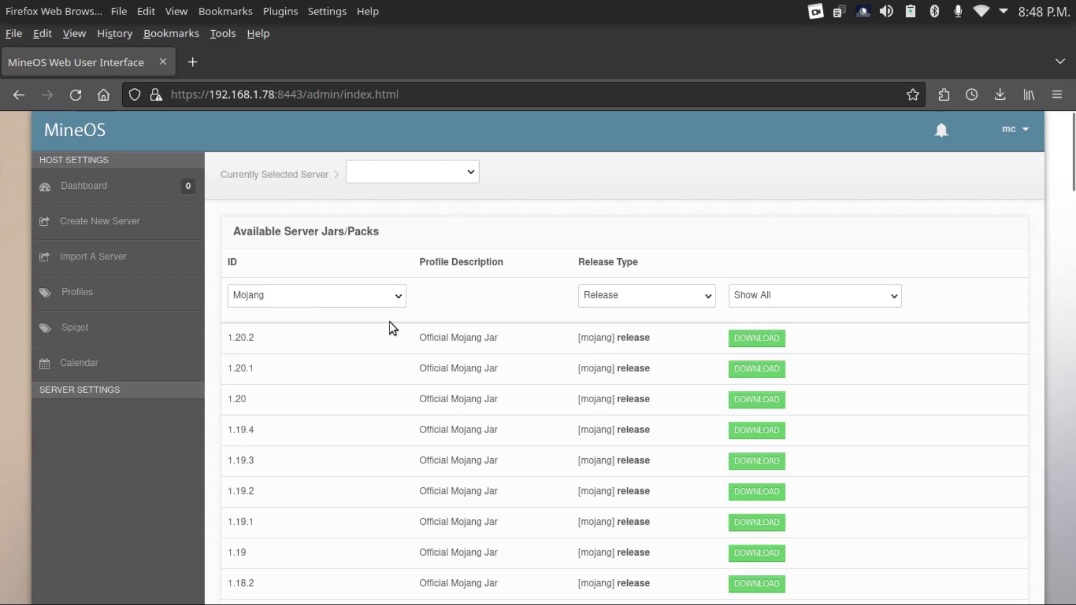
left_click(133, 225)
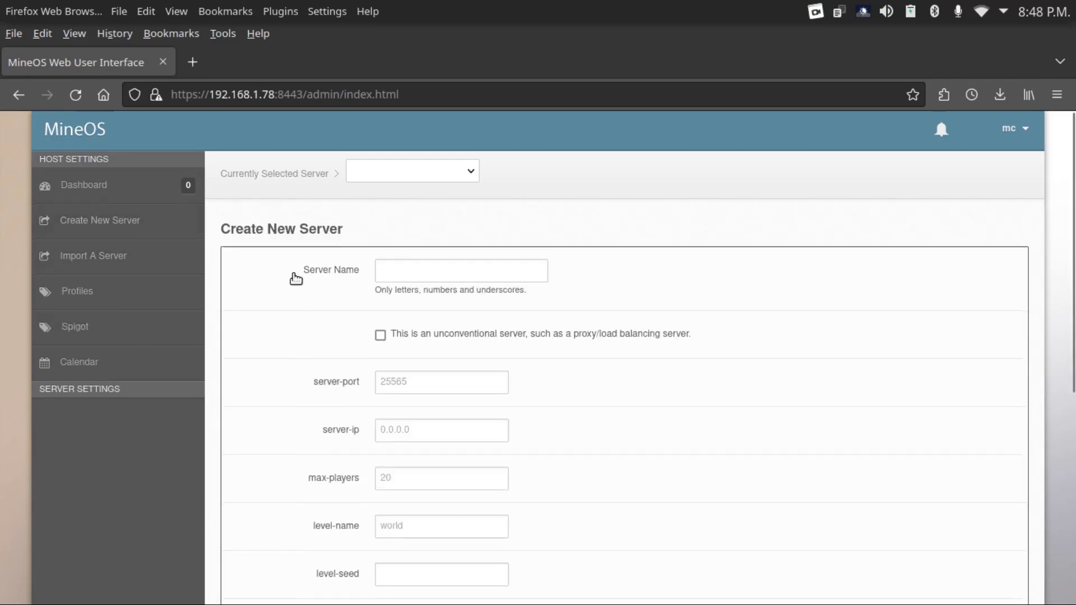